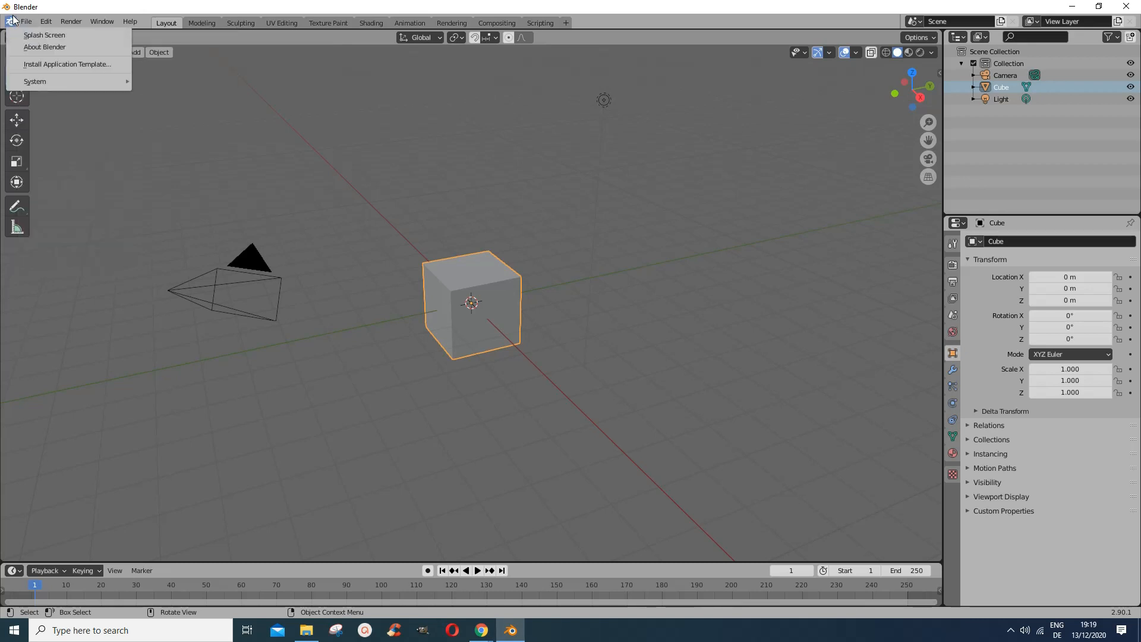
Show the splash screen and dismiss it
click(44, 36)
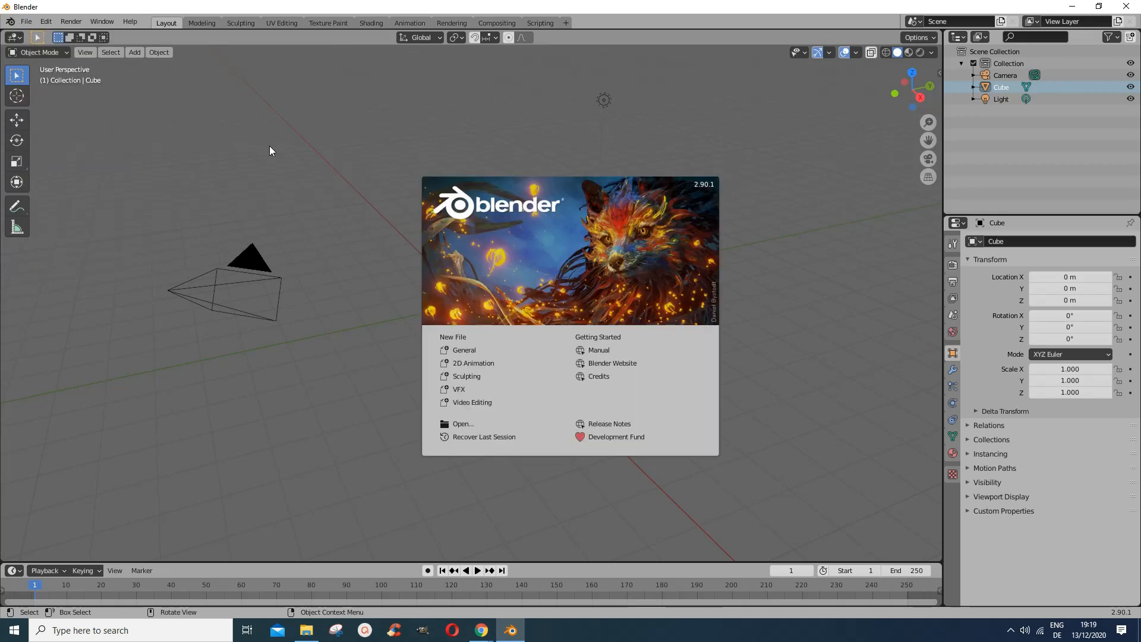
click(780, 381)
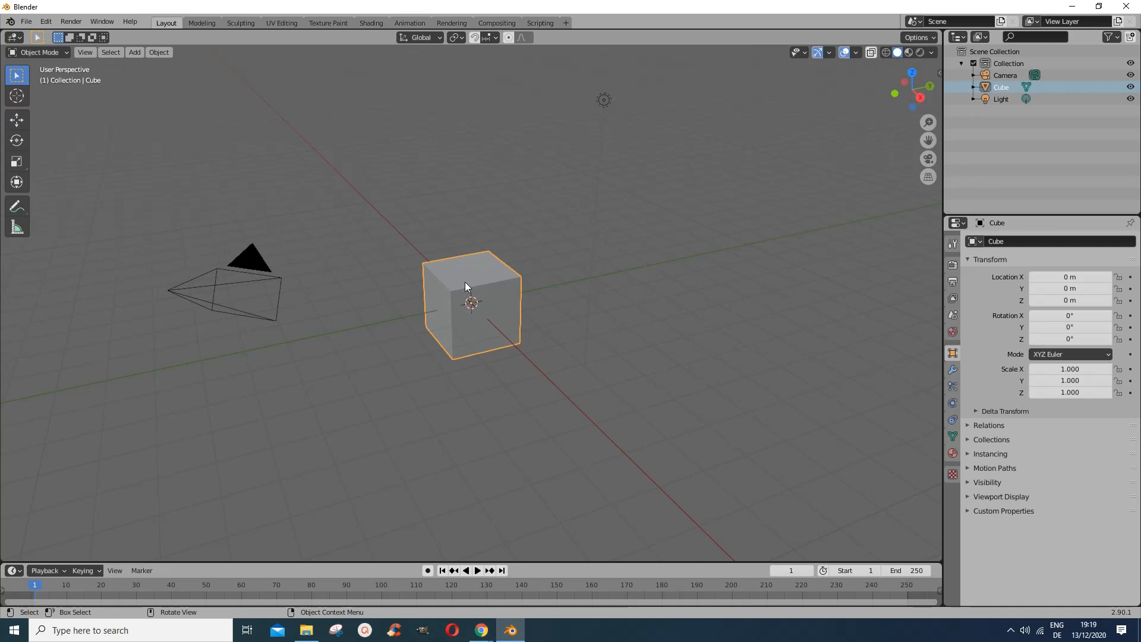
Scale the default cube into a flat box, about 3.476 in X and Y and 0.728 in Z
click(16, 161)
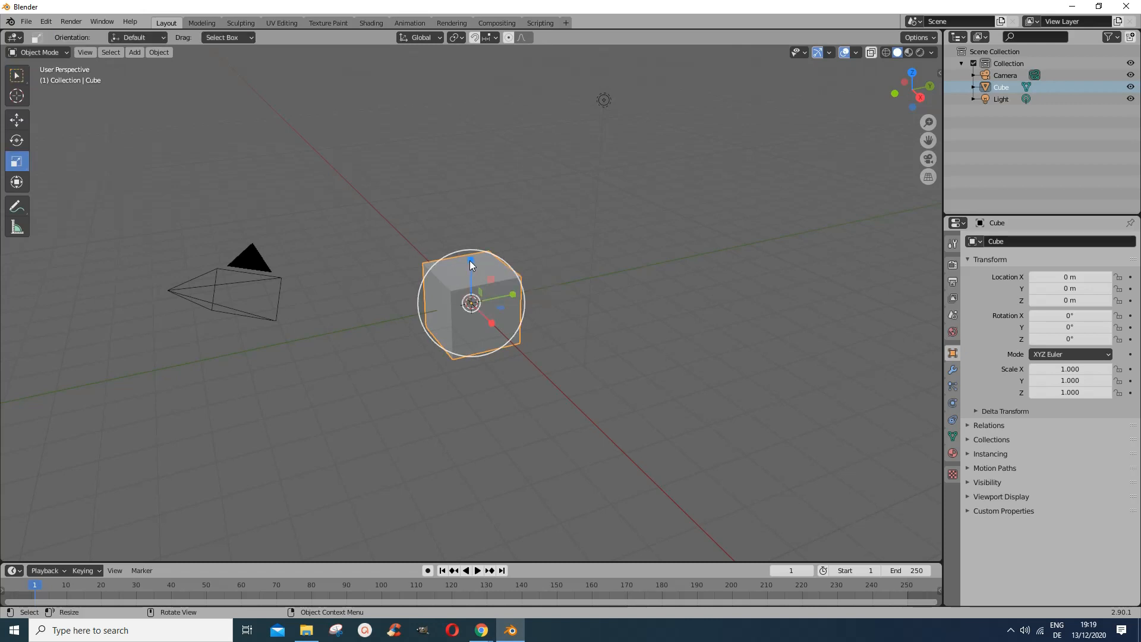
drag(471, 264, 506, 321)
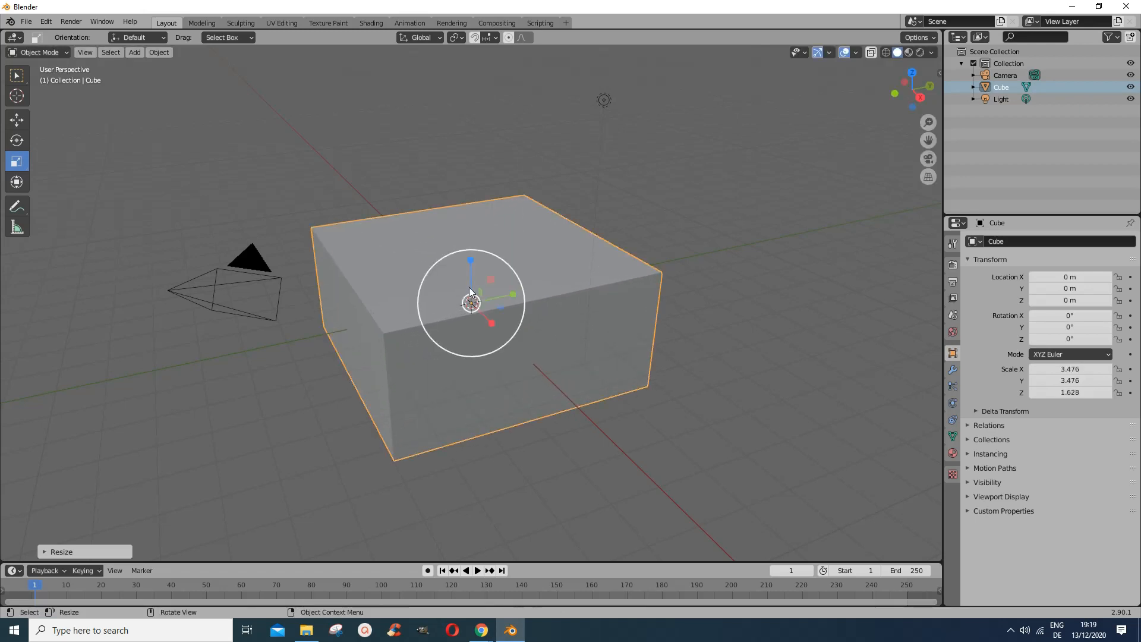
drag(471, 262, 471, 295)
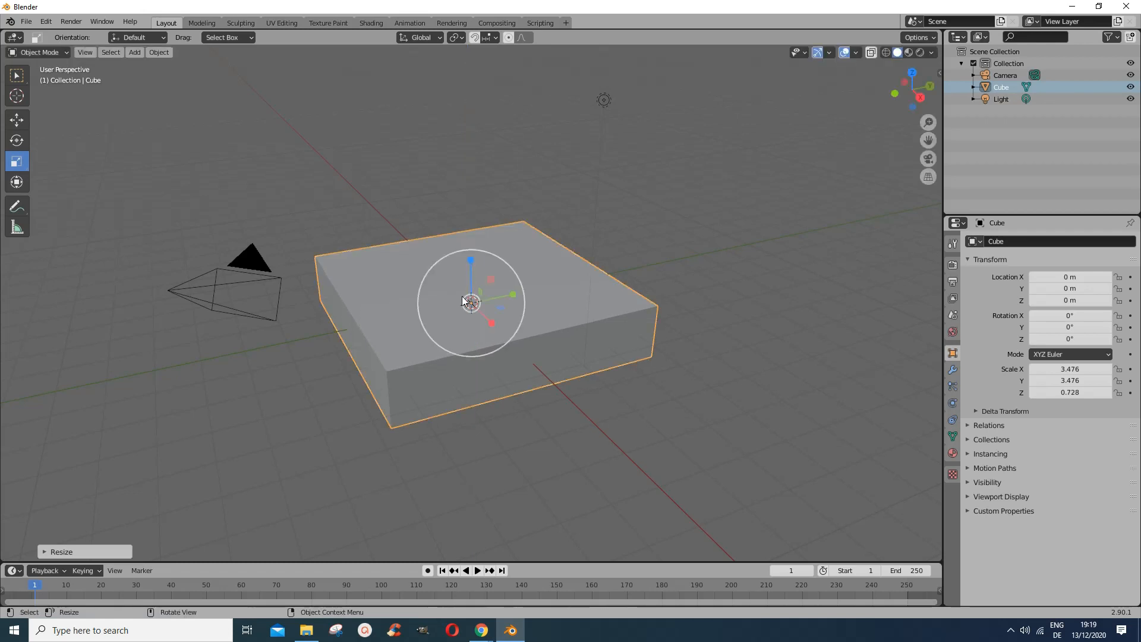
In Edit Mode, add two crossing single loop cuts through the box, sliding the second slightly off centre by a factor of about 0.111
click(66, 51)
click(49, 80)
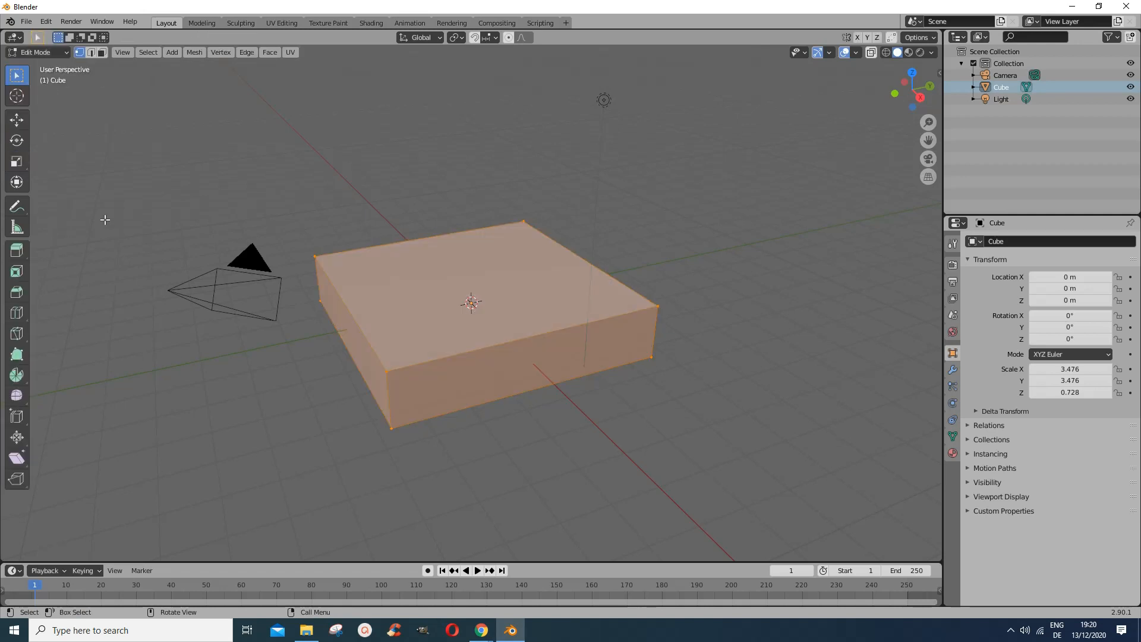
click(20, 320)
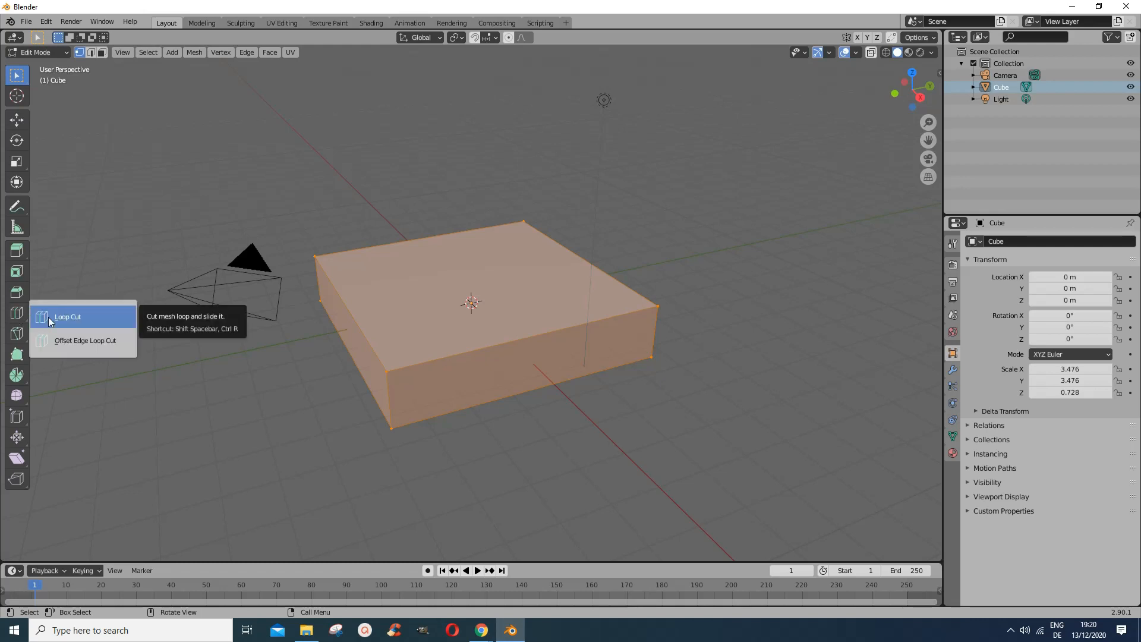
click(48, 316)
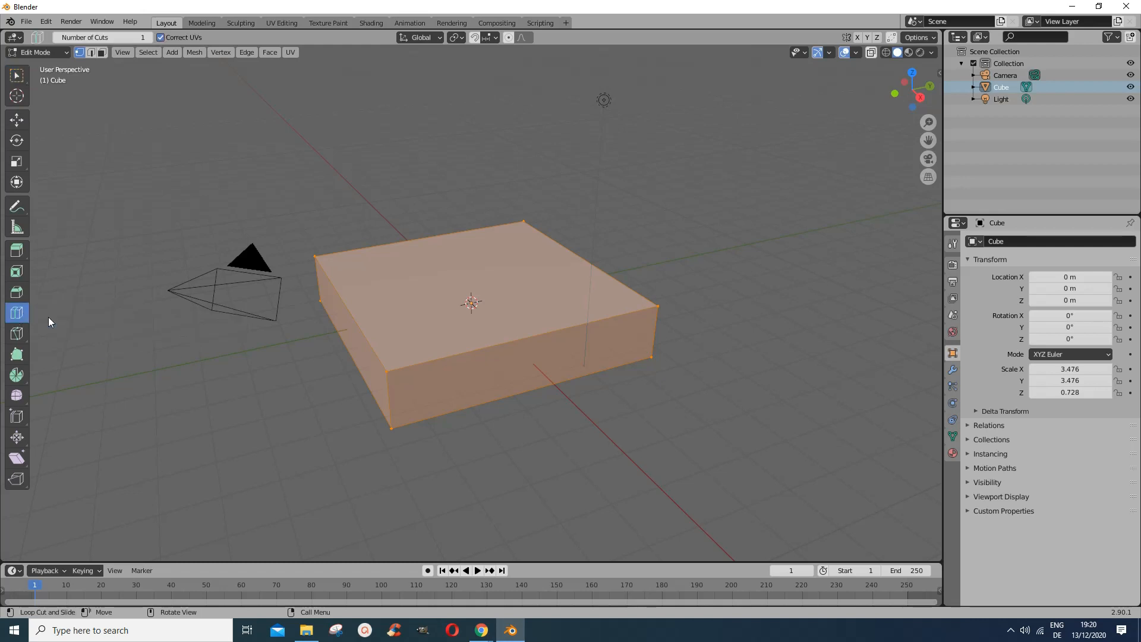
click(360, 316)
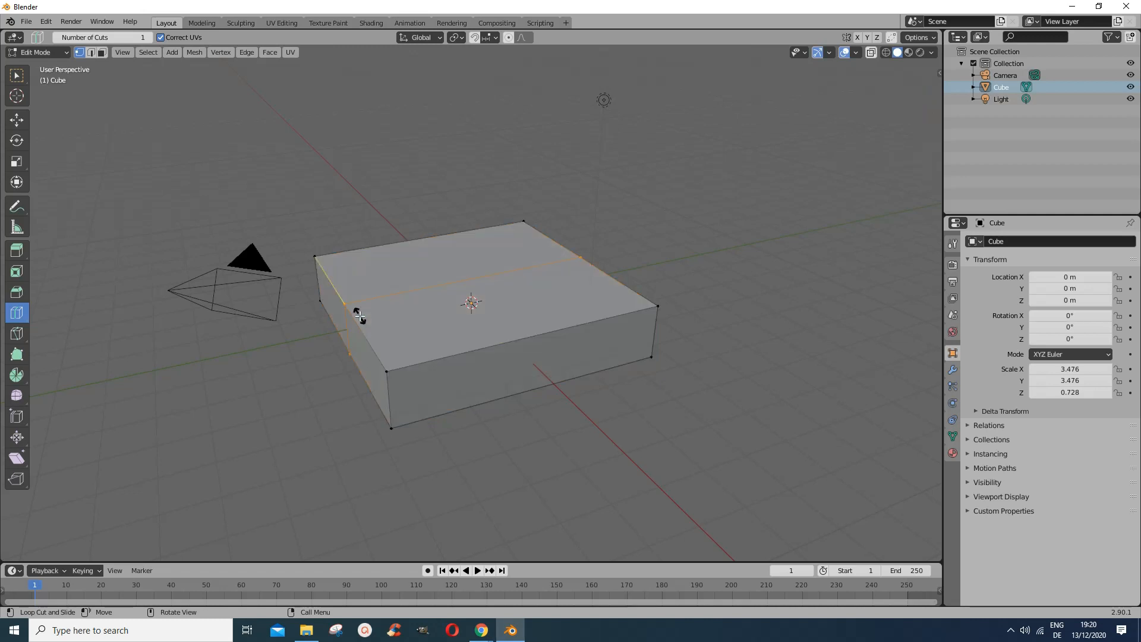
drag(360, 316, 342, 272)
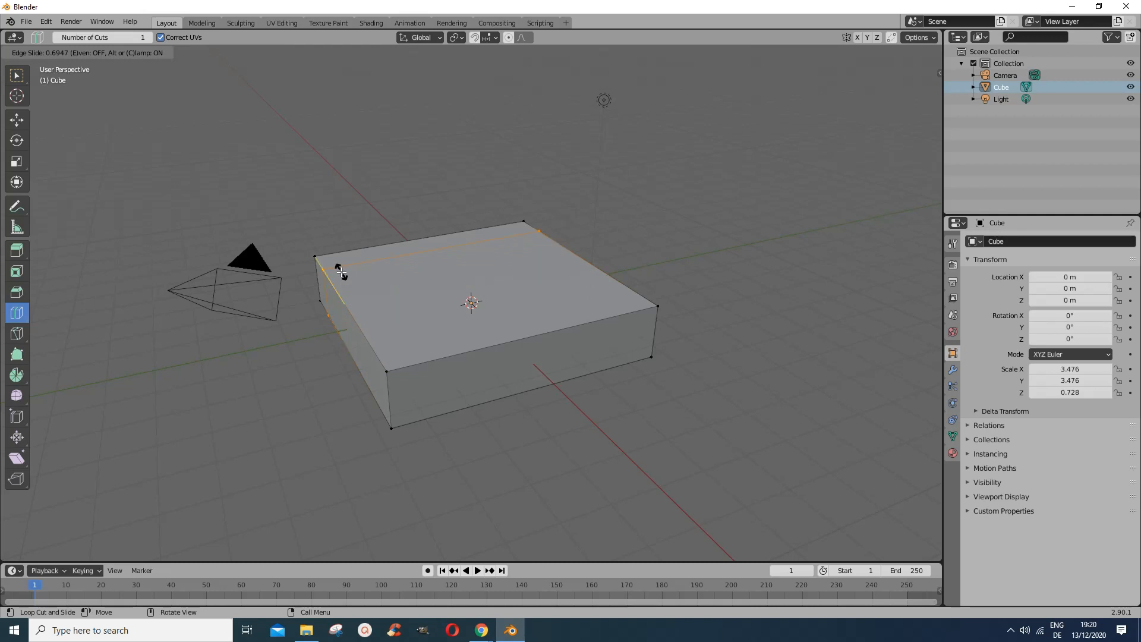
drag(341, 273, 353, 329)
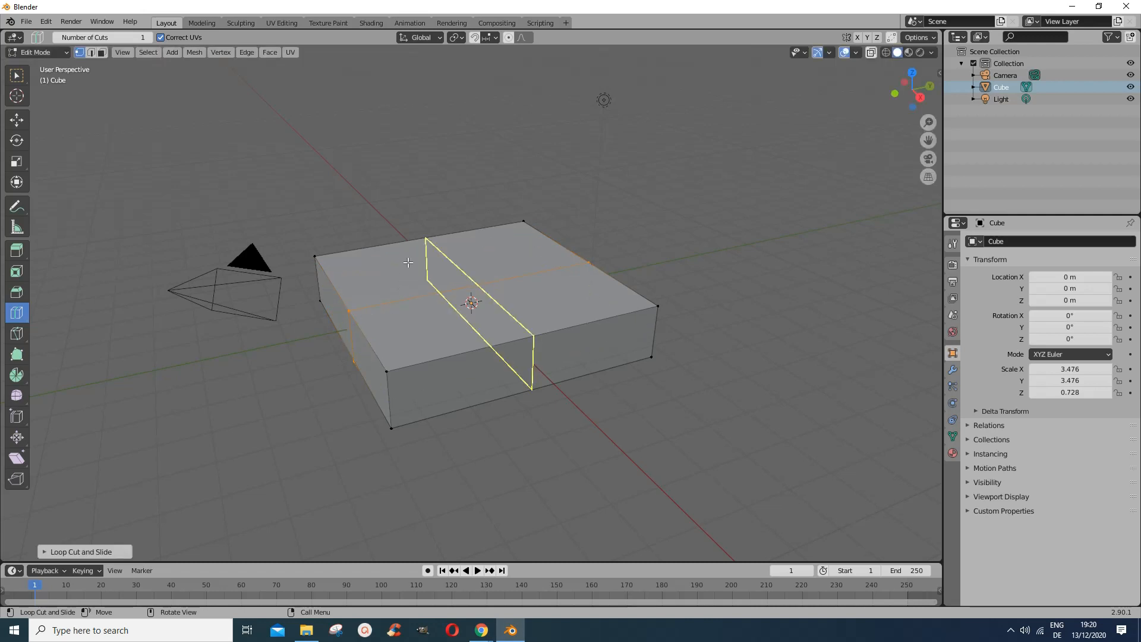
mouse_move(411, 254)
mouse_down()
mouse_move(327, 282)
mouse_move(468, 244)
mouse_move(401, 265)
mouse_up()
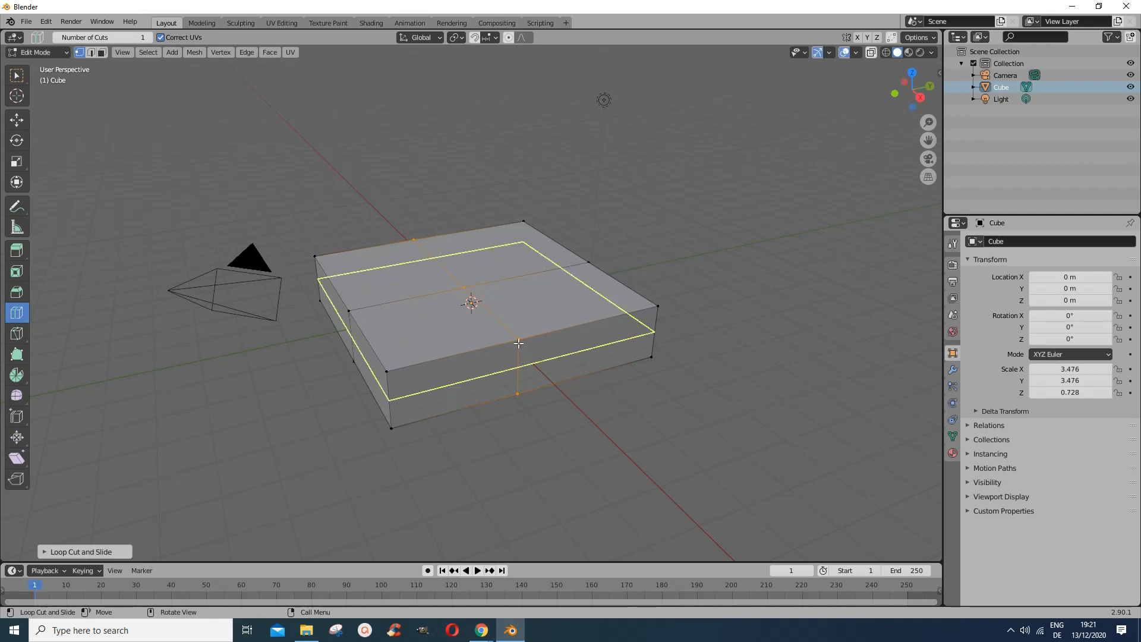
Try raising the second loop cut's number of cuts to 4, and return it to 1
click(100, 551)
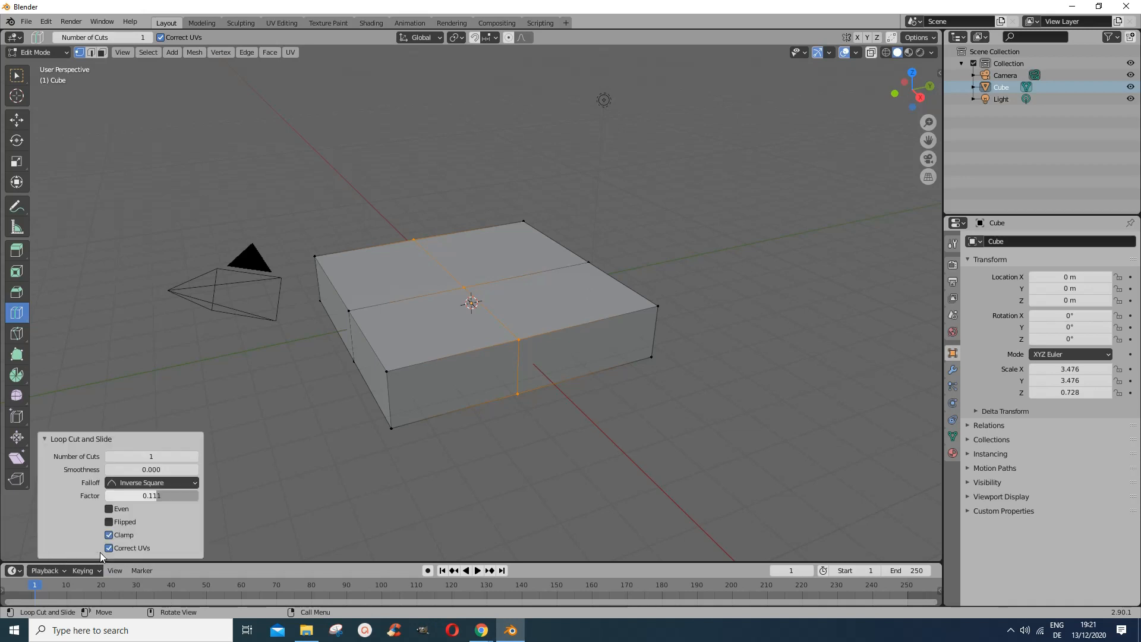
click(194, 457)
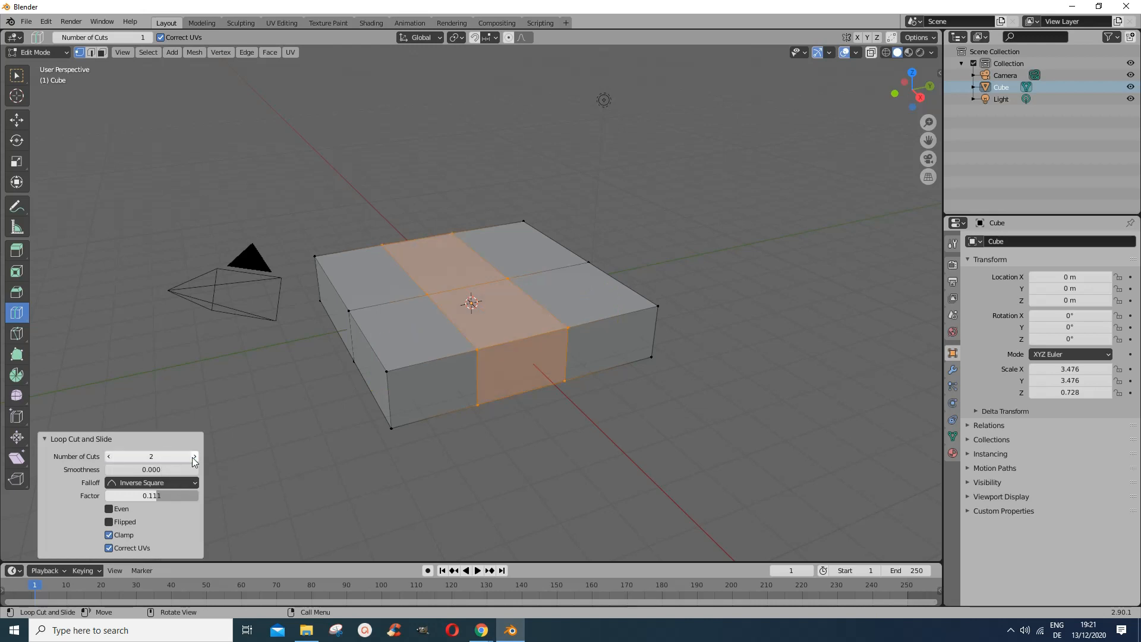
click(194, 457)
click(193, 456)
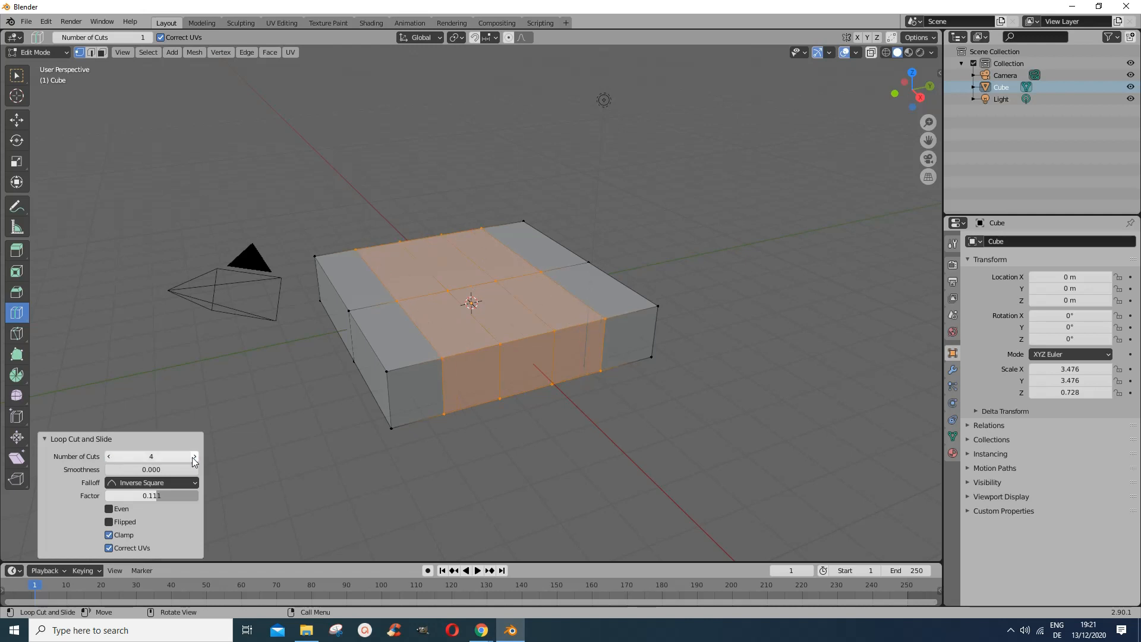
click(109, 457)
click(110, 457)
click(109, 456)
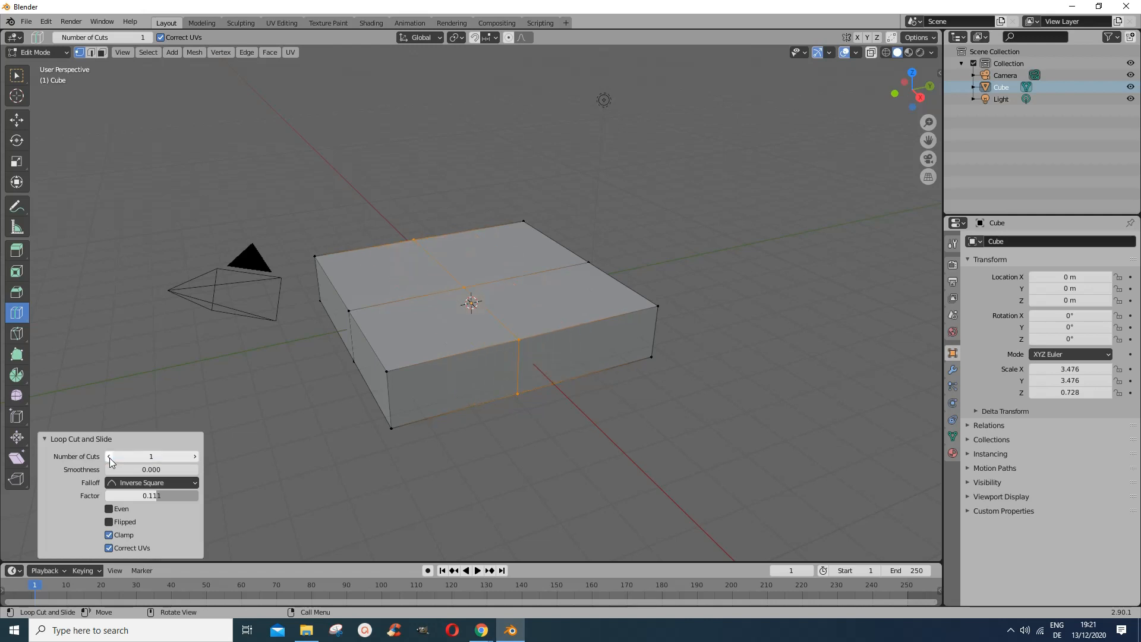
Raise the single loop cut's smoothness to 0.030
click(195, 470)
click(195, 470)
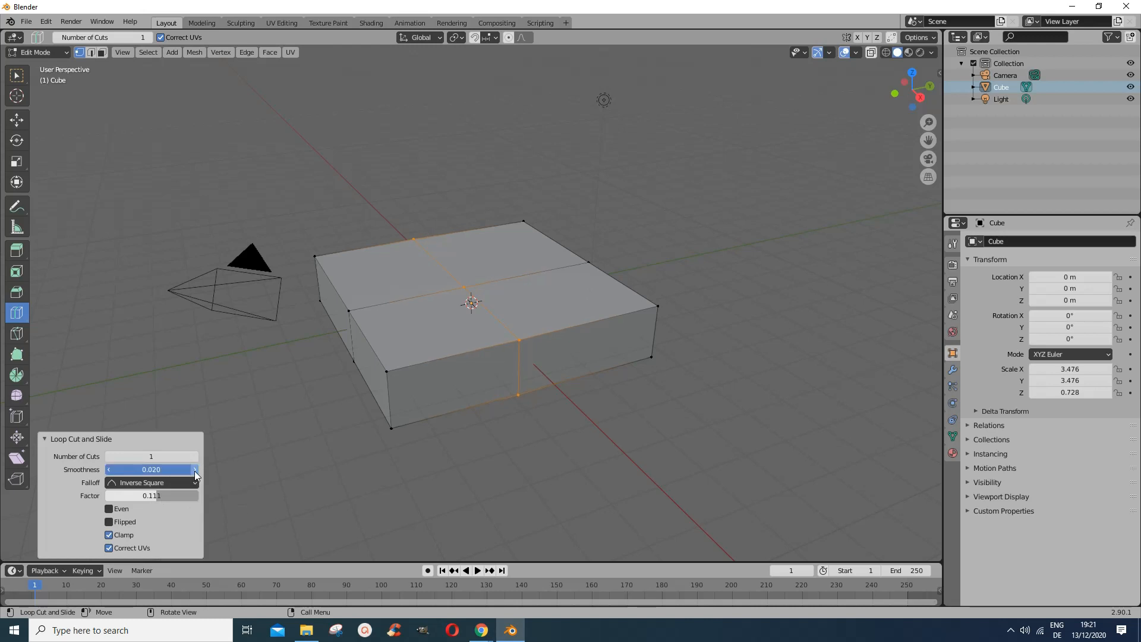
click(195, 471)
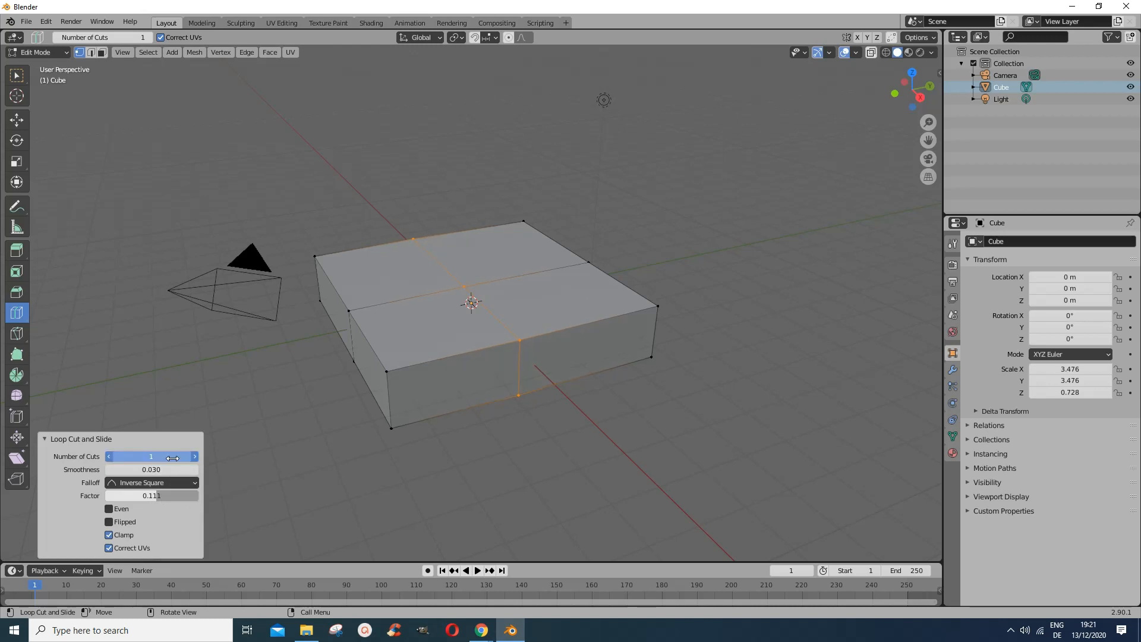
Set the second loop cut's number of cuts to 5
click(172, 457)
click(122, 462)
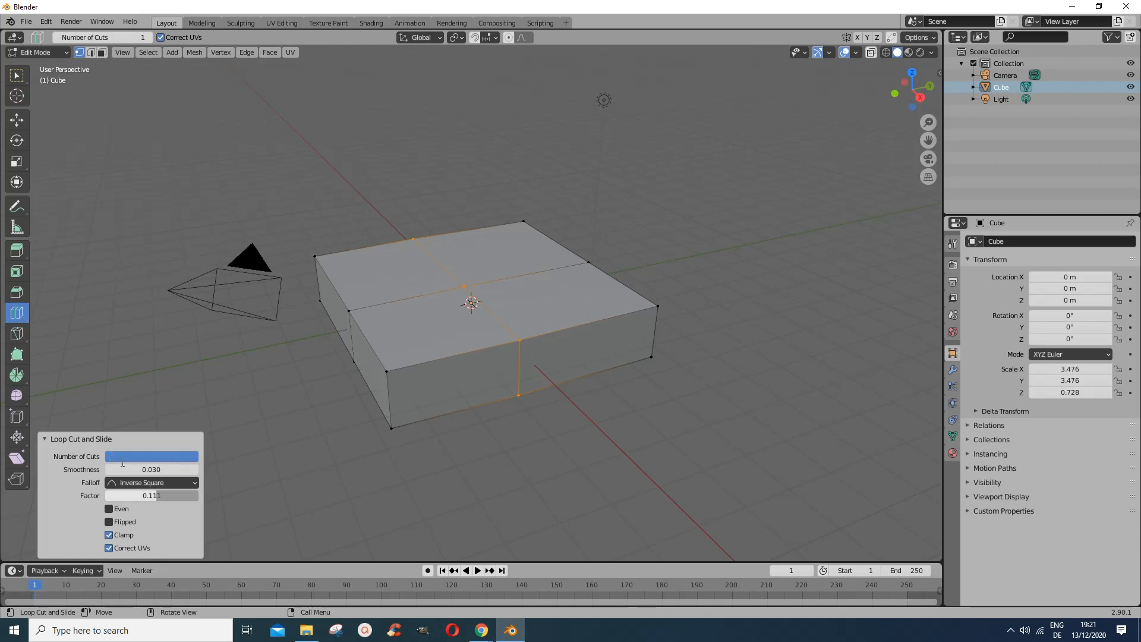
text(5)
key(Return)
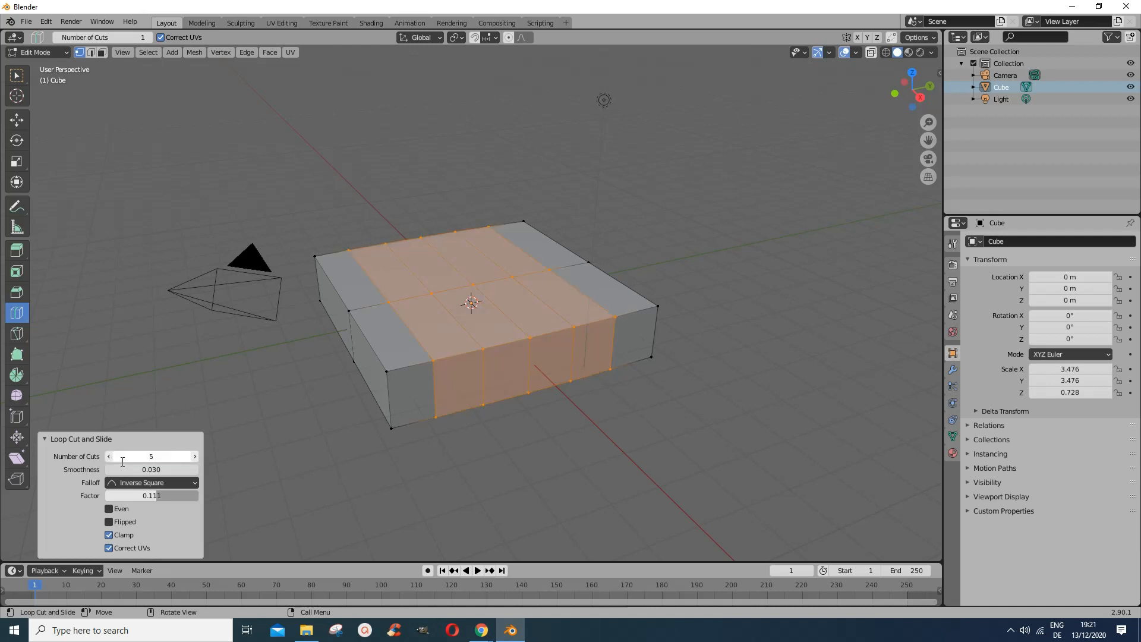
Raise the smoothness of the five loop cuts gradually to 0.510, making the middle of the box bulge outward
click(193, 473)
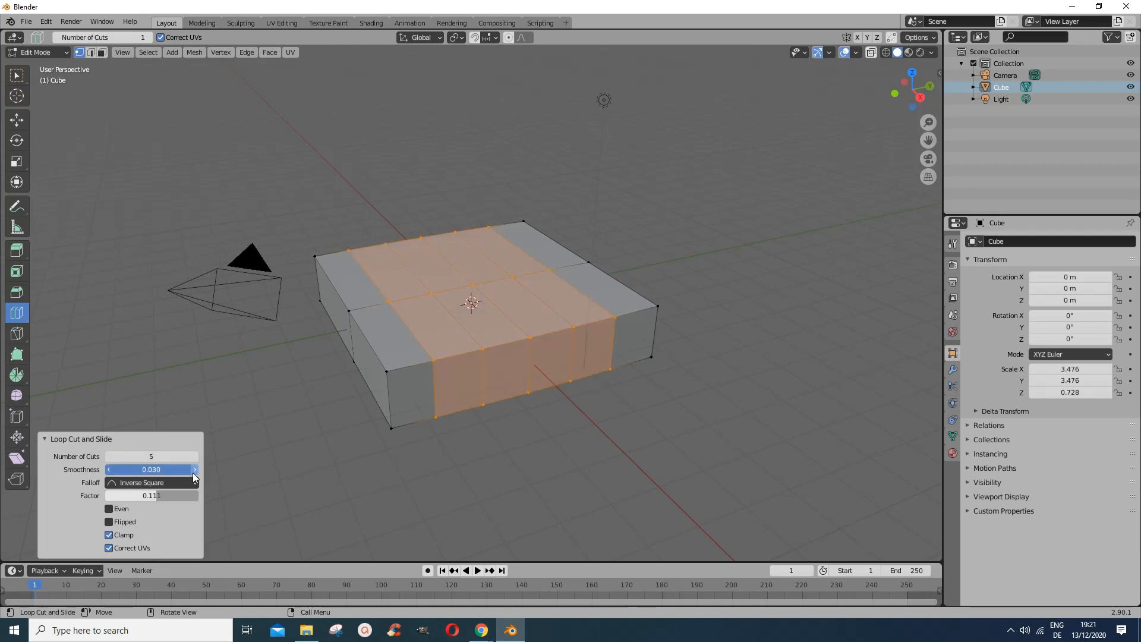
click(194, 470)
click(194, 470)
click(195, 470)
click(195, 469)
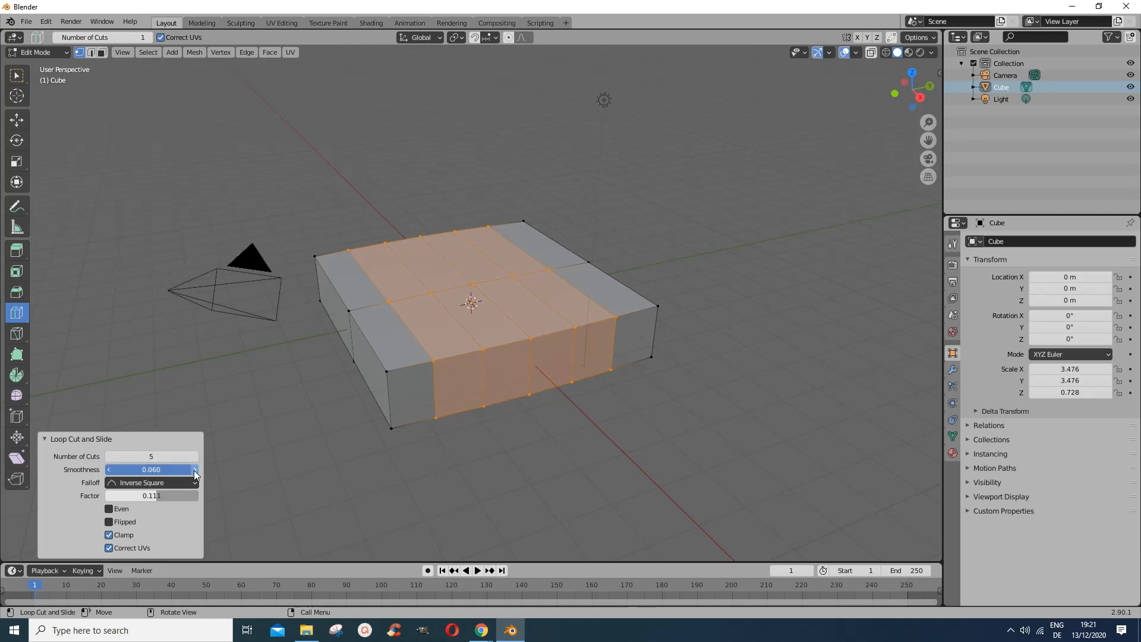
click(194, 469)
click(194, 469)
click(194, 470)
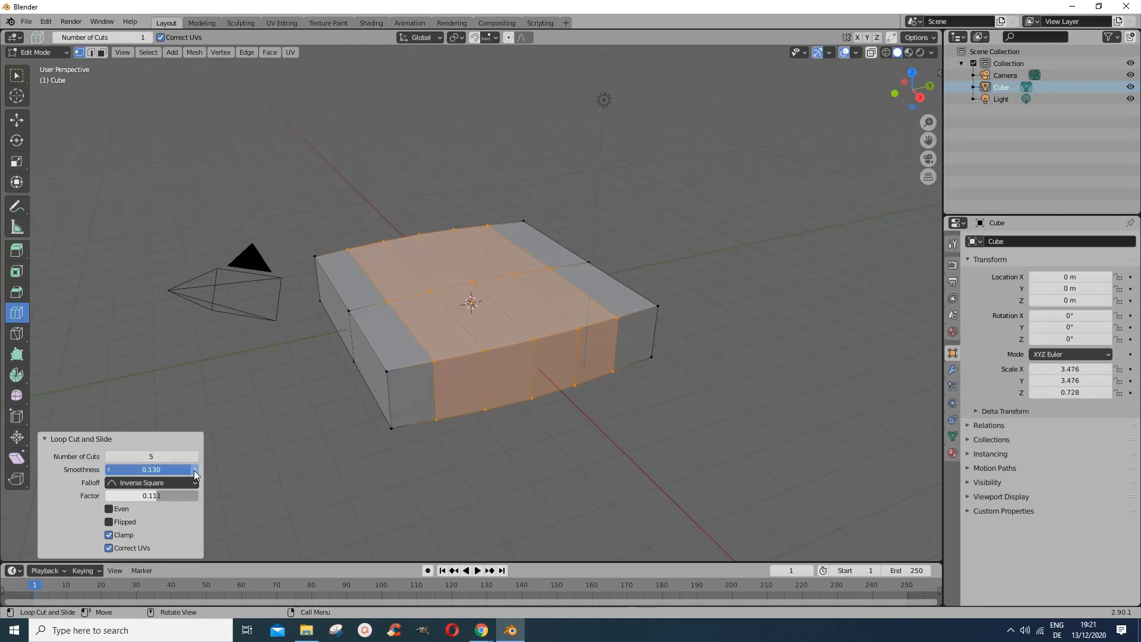
click(194, 469)
click(195, 469)
click(194, 470)
click(194, 469)
click(194, 470)
click(194, 469)
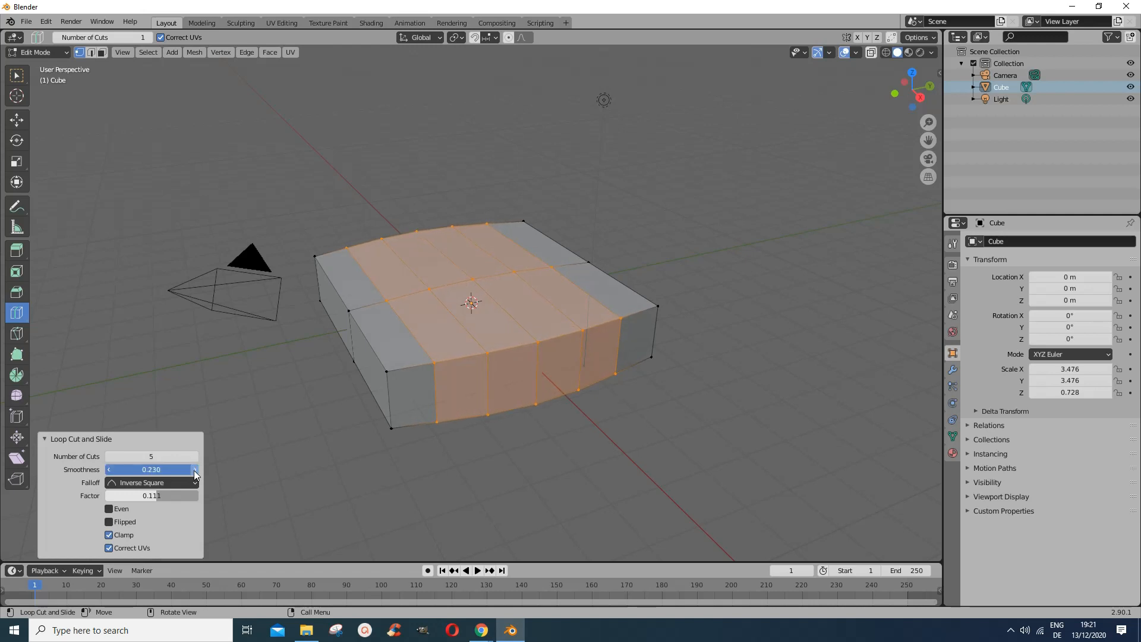
click(195, 469)
click(194, 470)
click(194, 469)
click(194, 470)
click(195, 469)
click(195, 470)
click(194, 469)
click(195, 470)
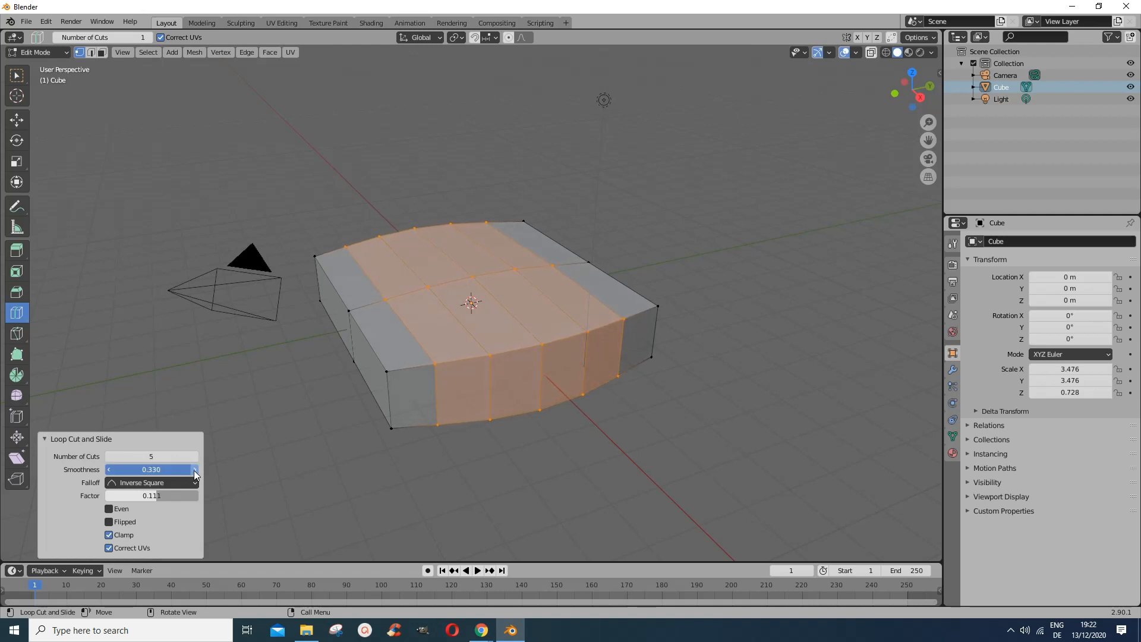
click(194, 470)
click(194, 470)
click(194, 470)
click(194, 469)
click(195, 469)
click(195, 470)
click(194, 470)
click(194, 470)
click(195, 469)
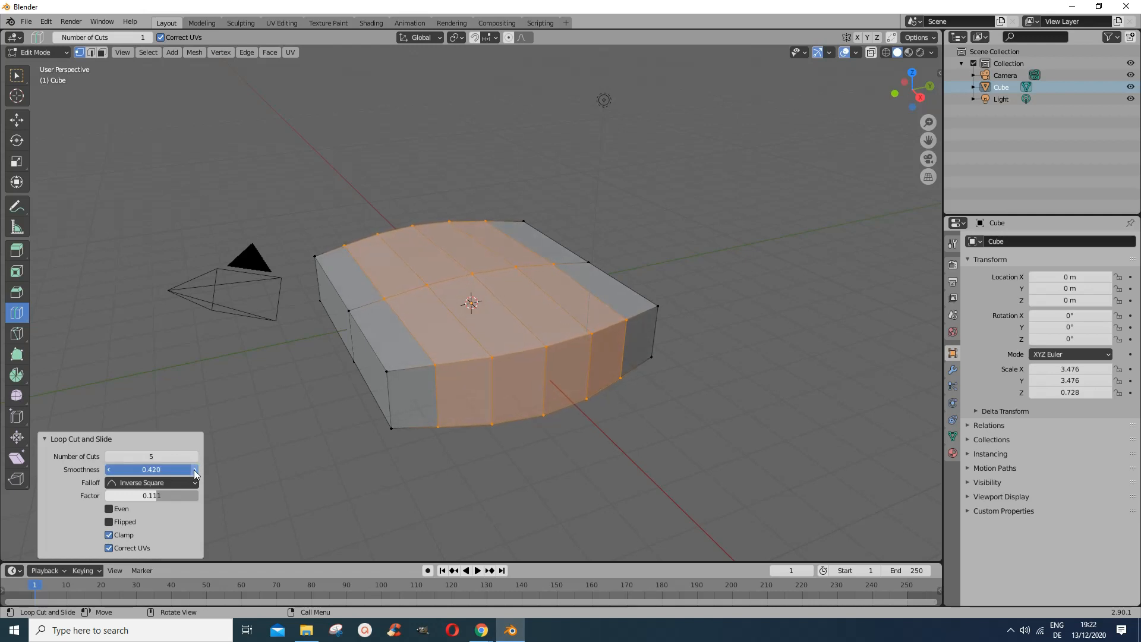
click(195, 470)
click(194, 470)
click(194, 470)
click(195, 469)
click(195, 469)
click(194, 469)
click(195, 469)
click(194, 470)
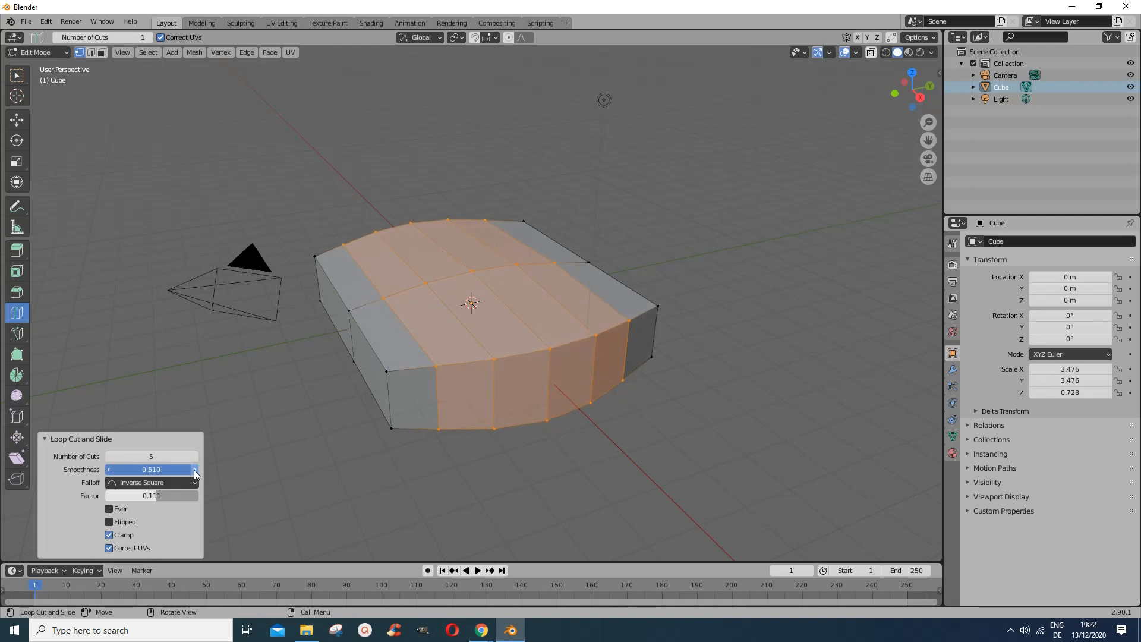
Lower the smoothness of the five loop cuts to 0.42
click(107, 471)
click(109, 470)
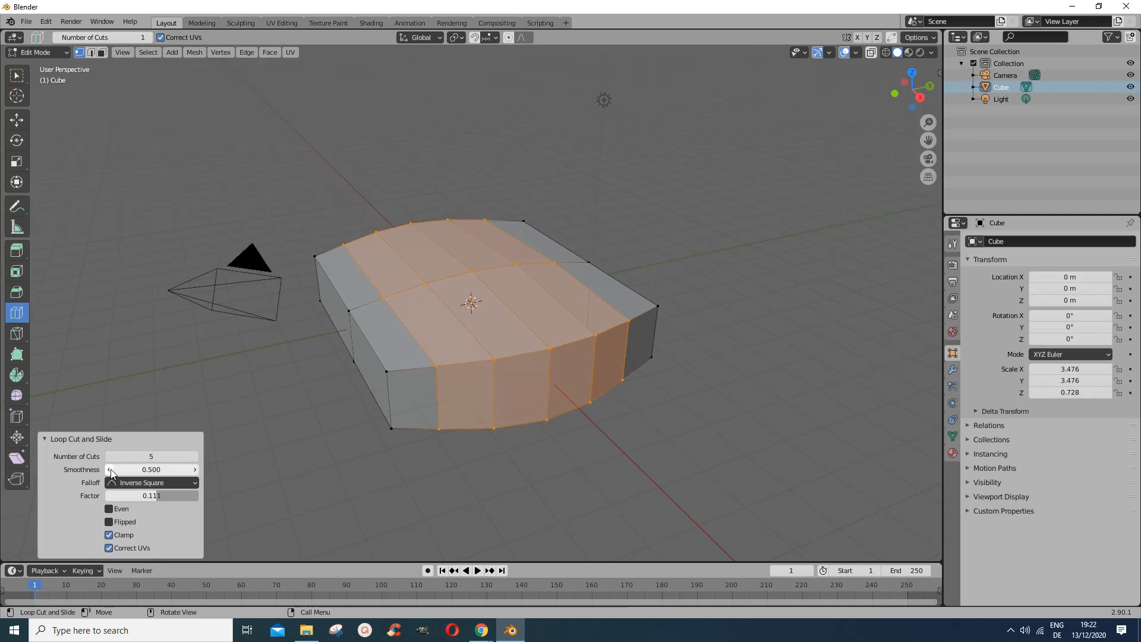
click(109, 471)
click(109, 470)
click(109, 470)
click(109, 470)
click(110, 470)
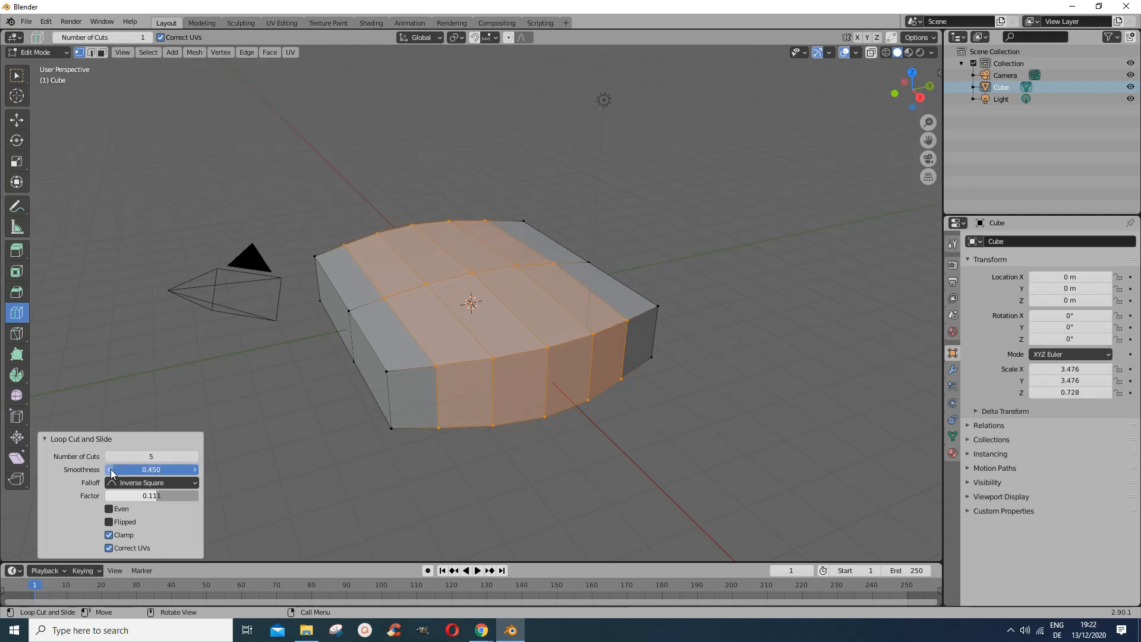
click(111, 470)
click(111, 471)
click(112, 470)
click(114, 470)
Set the smoothness of the five loop cuts to -0.5 for an inward curve
double_click(114, 470)
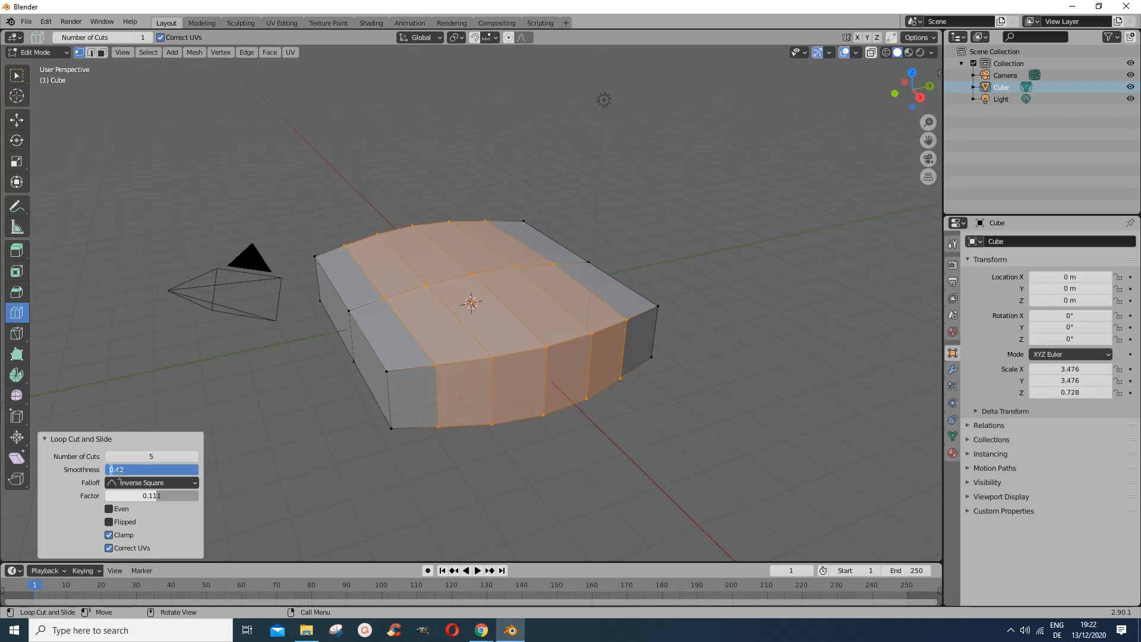
click(126, 473)
text(-0.5)
key(Return)
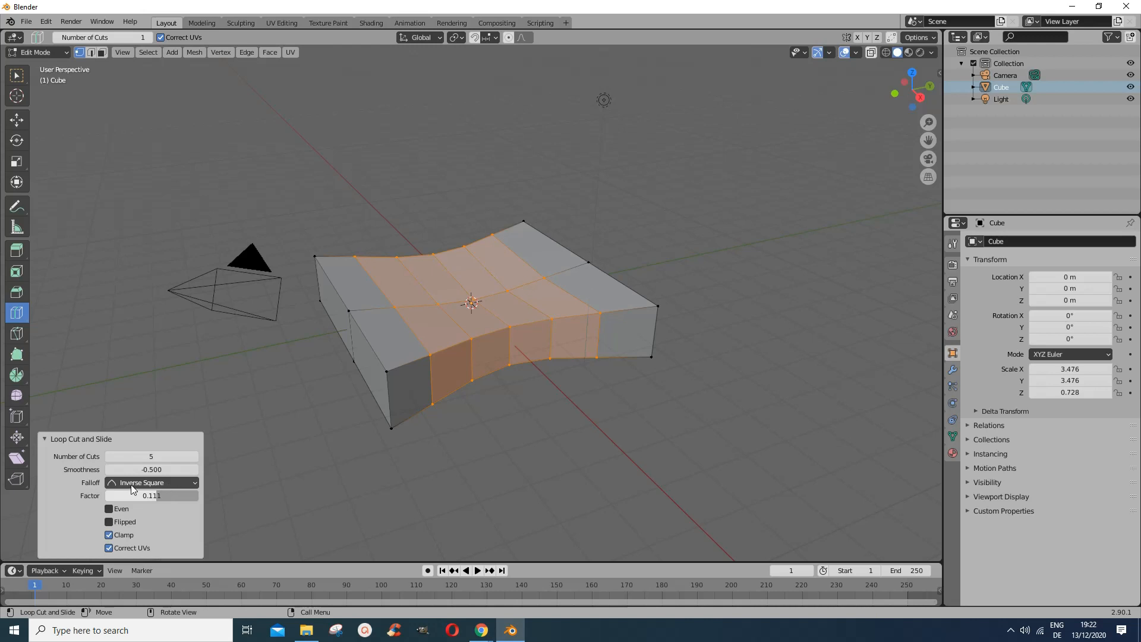
Try the Smooth and Sphere falloffs on the loop cuts, and set the falloff to Root
click(195, 484)
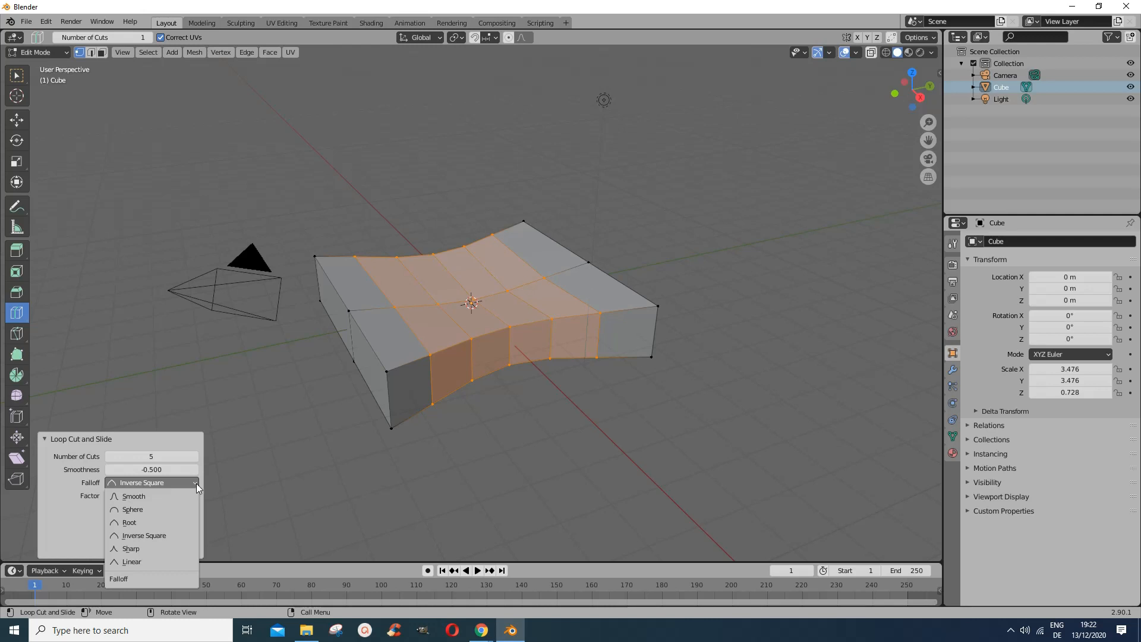
click(174, 497)
click(190, 482)
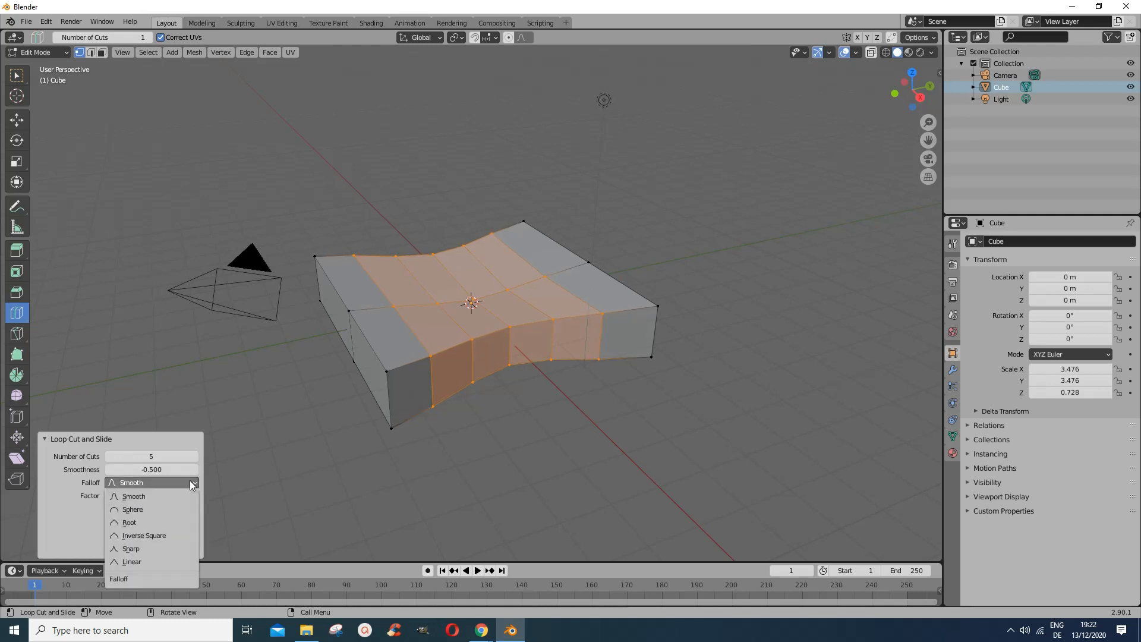
click(137, 510)
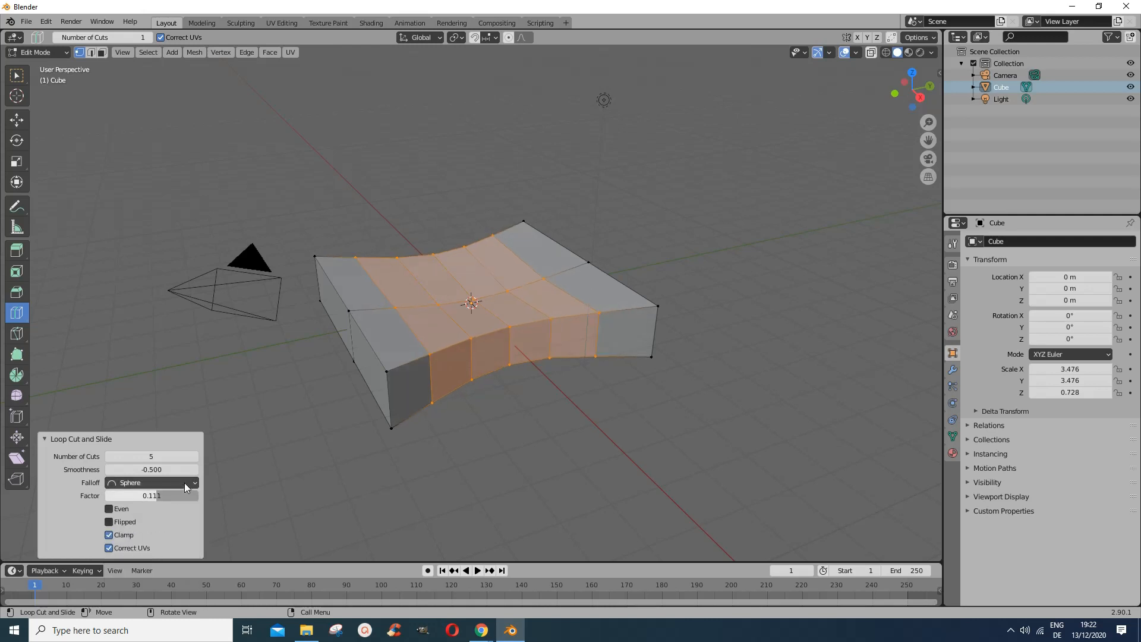
click(184, 483)
click(135, 526)
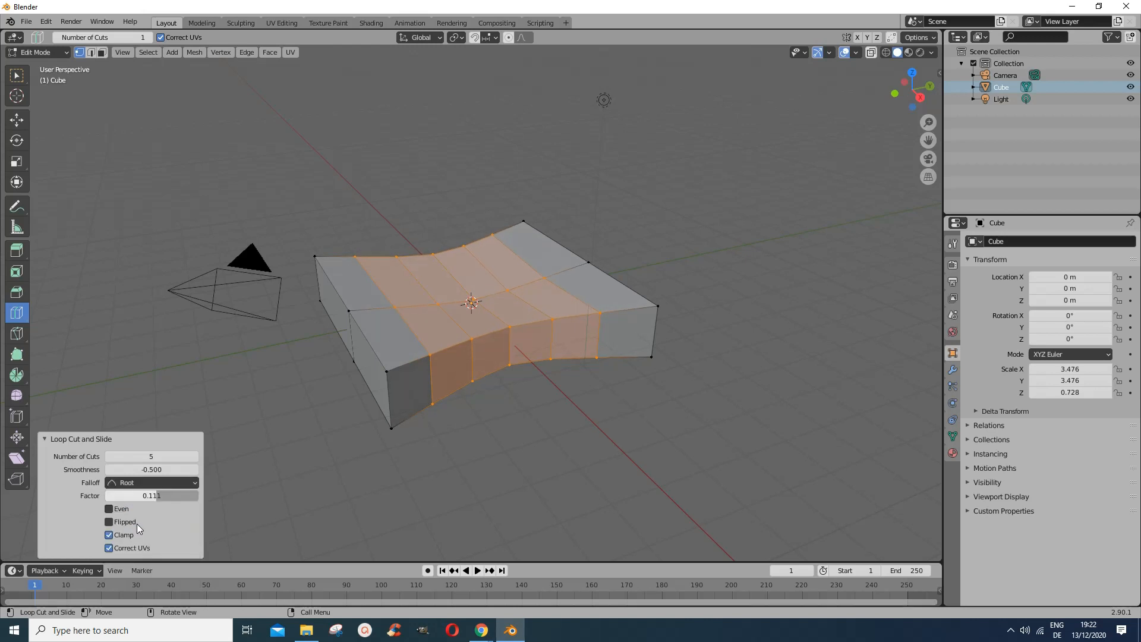
Try the Sharp falloff on the five loop cuts, and set the falloff to Inverse Square
click(191, 483)
click(195, 479)
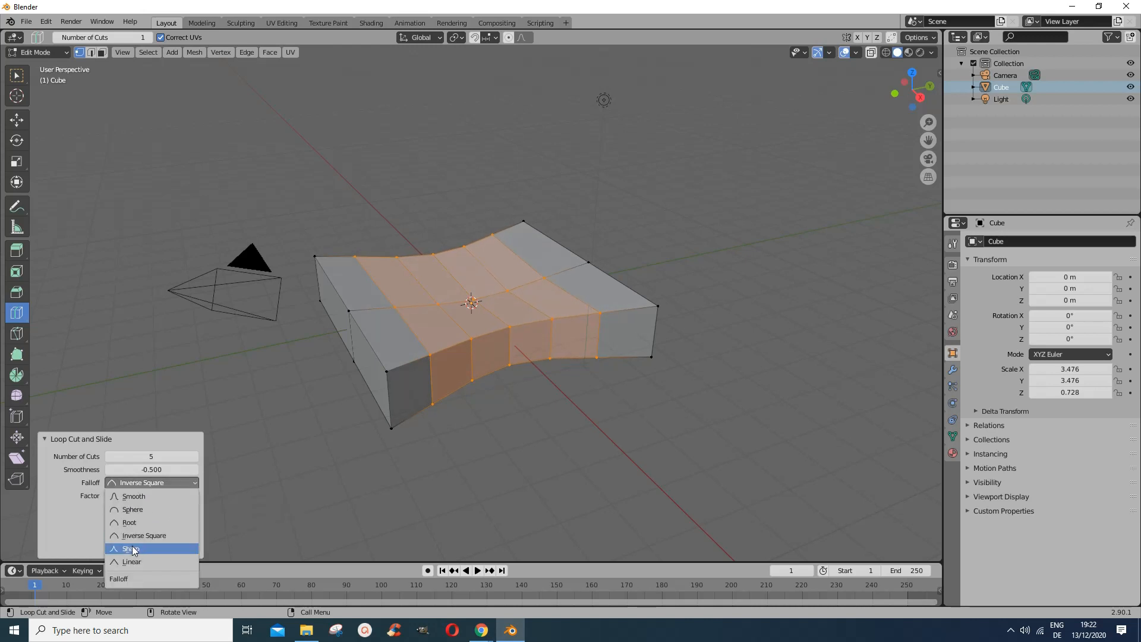
click(133, 549)
click(191, 483)
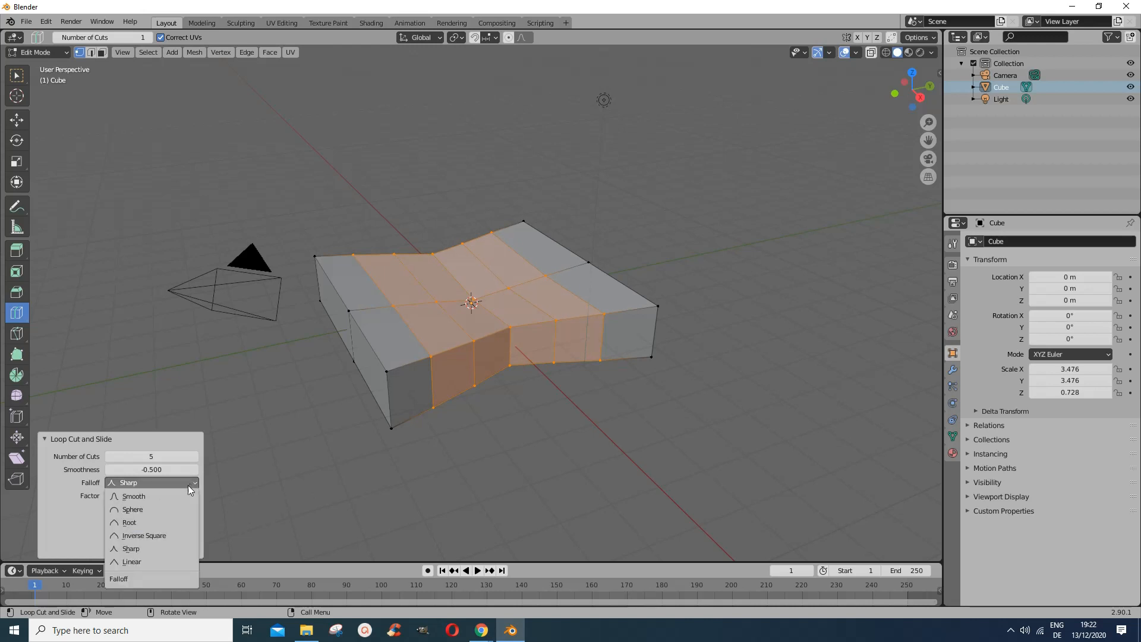
click(133, 535)
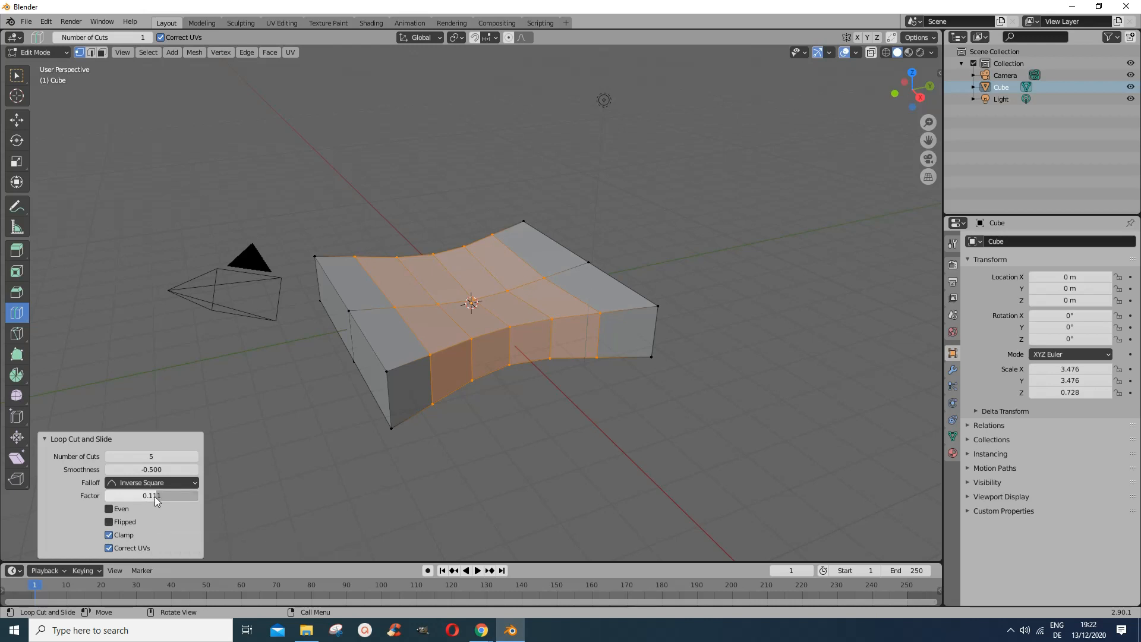
Reset the smoothness of the five loop cuts to 0 and slide them back to a factor of about -0.002
drag(158, 497, 121, 499)
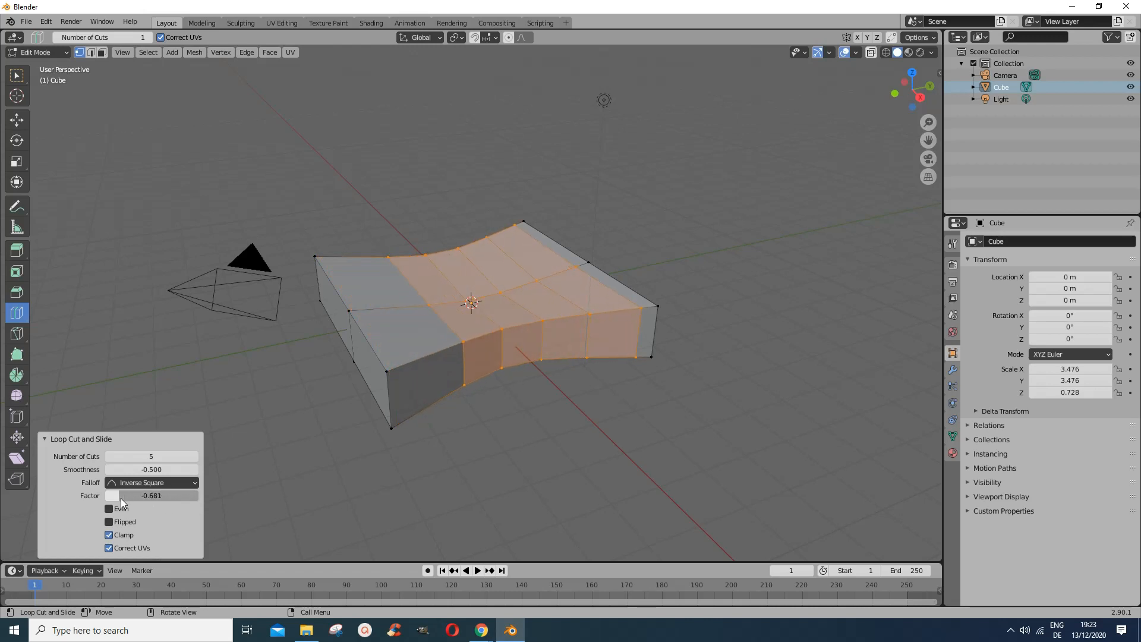
click(152, 469)
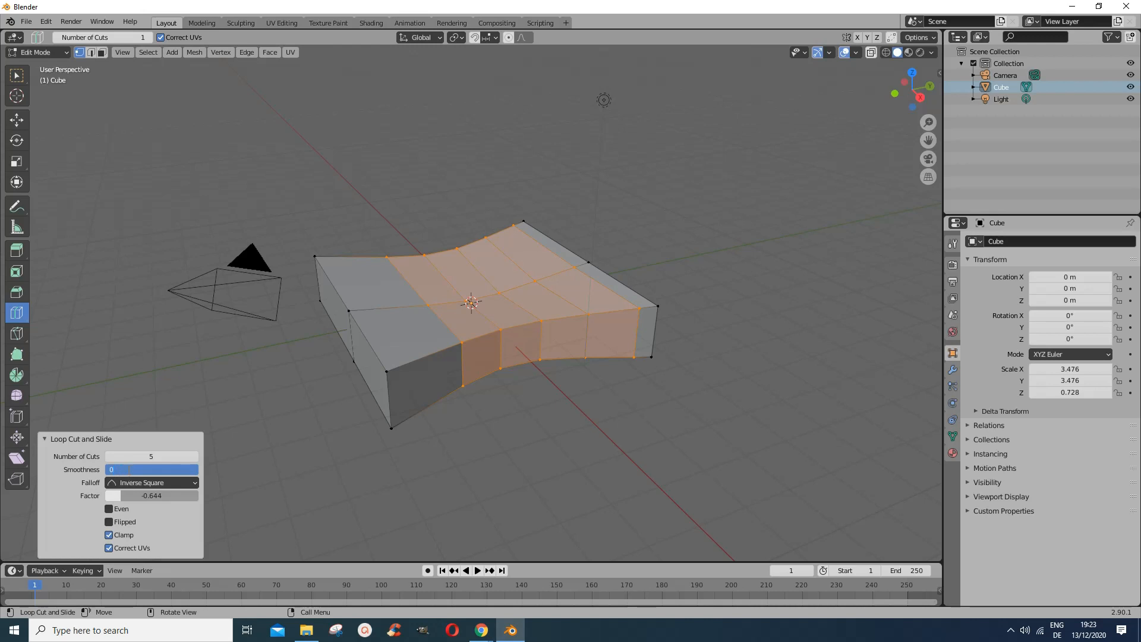
key(Return)
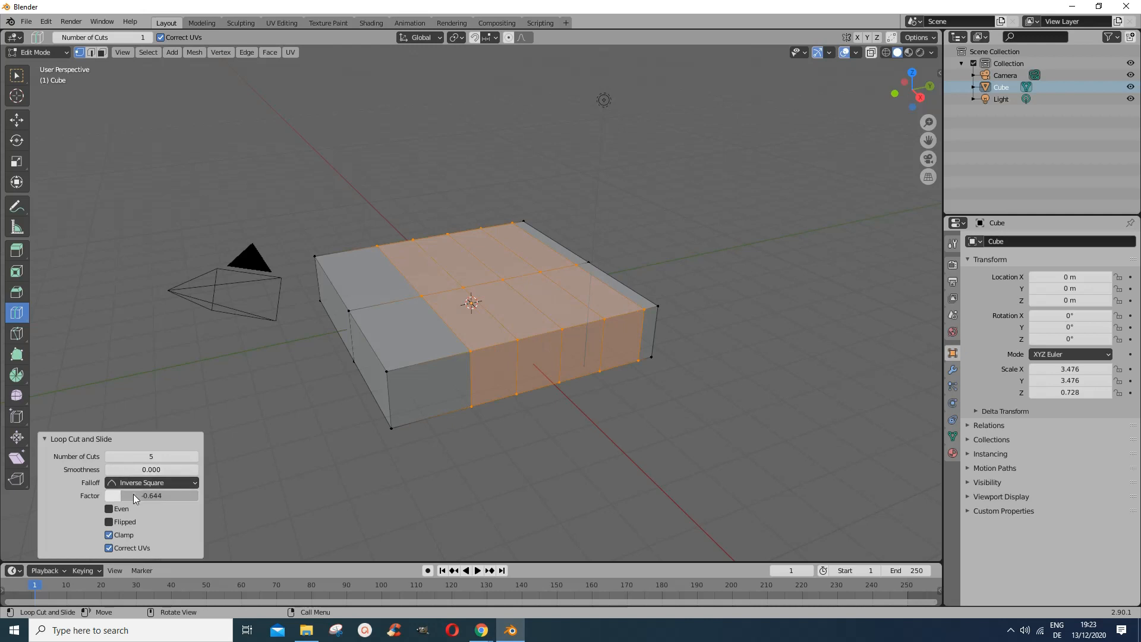
drag(134, 497, 149, 514)
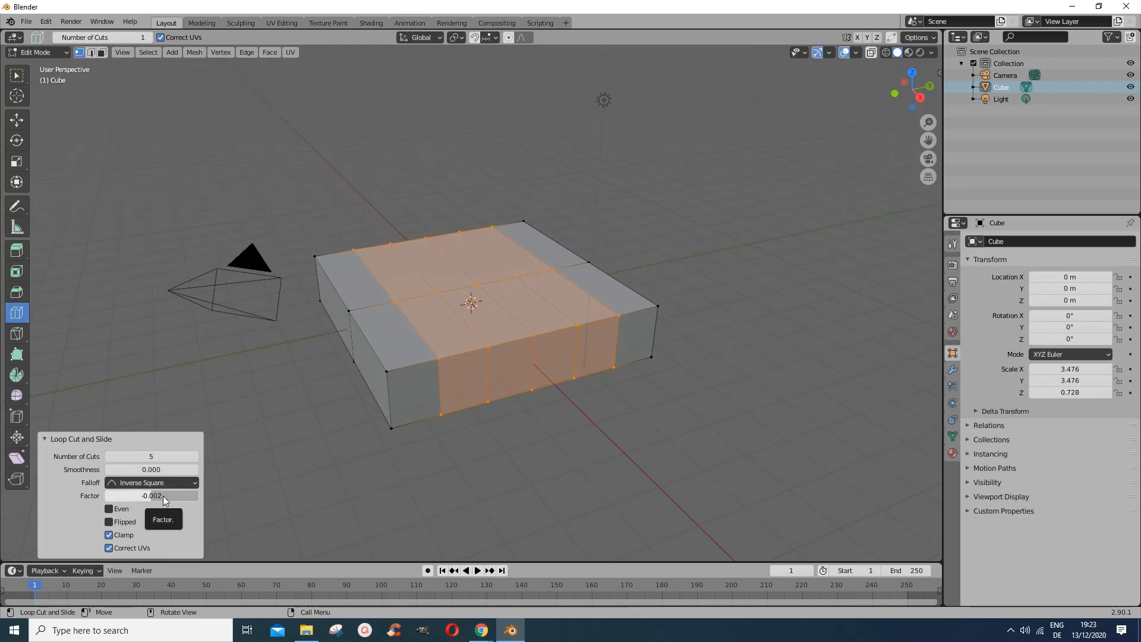
click(163, 496)
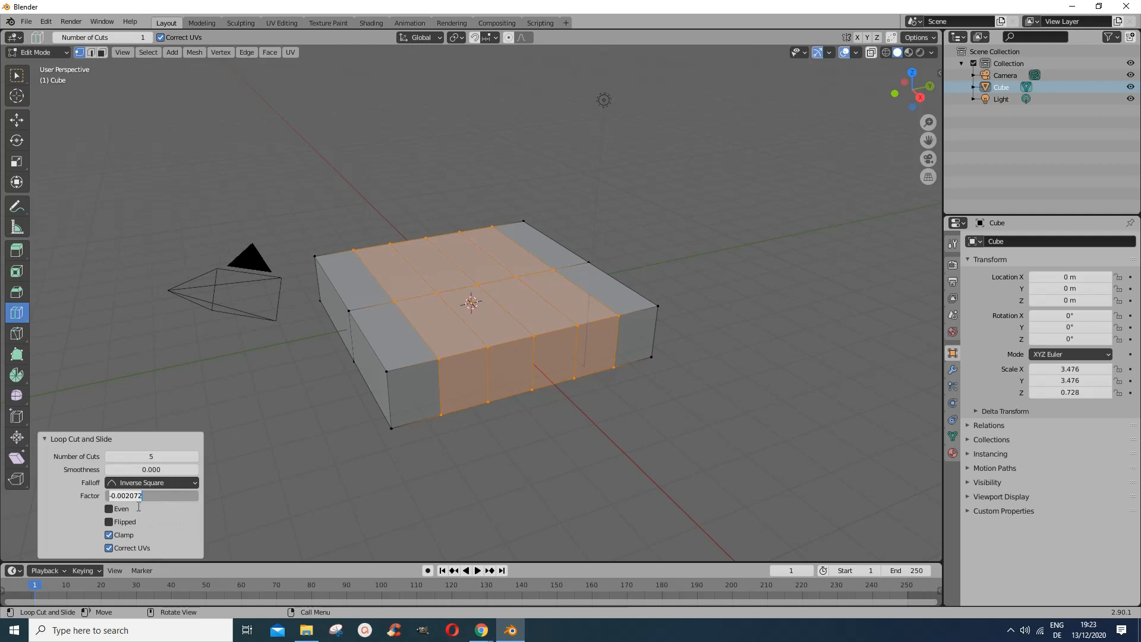
click(139, 503)
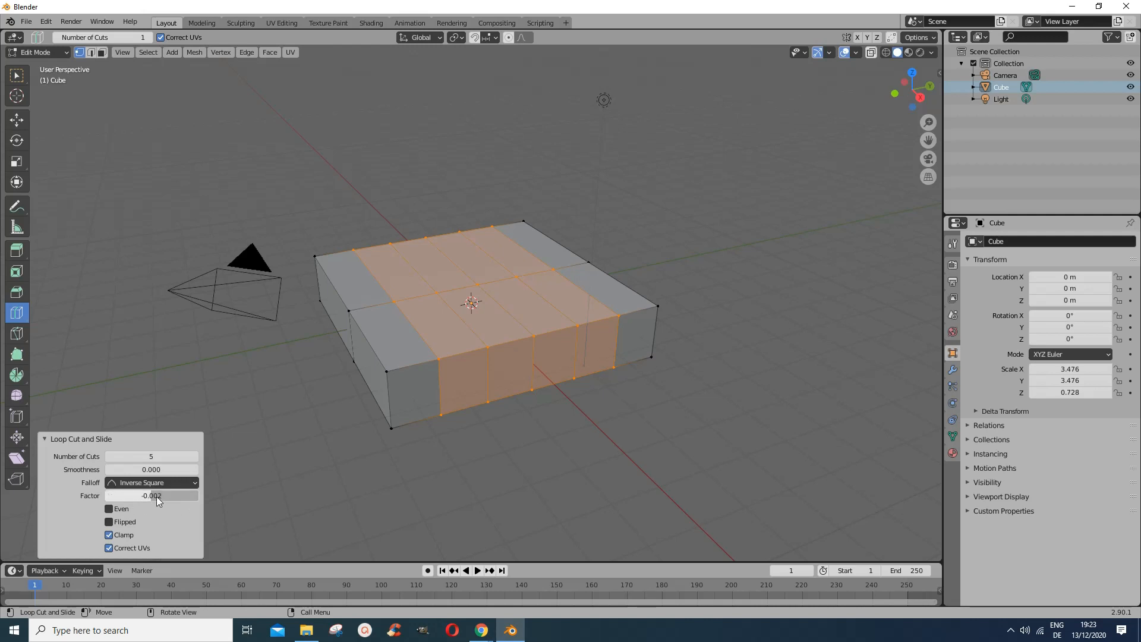
click(149, 496)
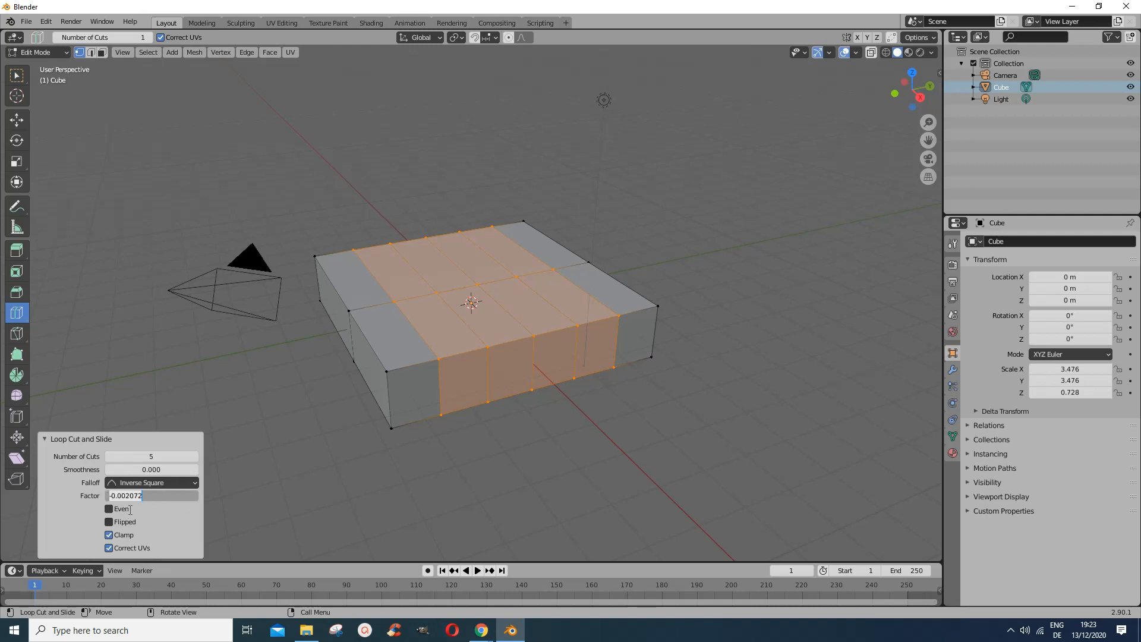
Try the Even, Flipped and Clamp options on the five loop cuts
click(109, 510)
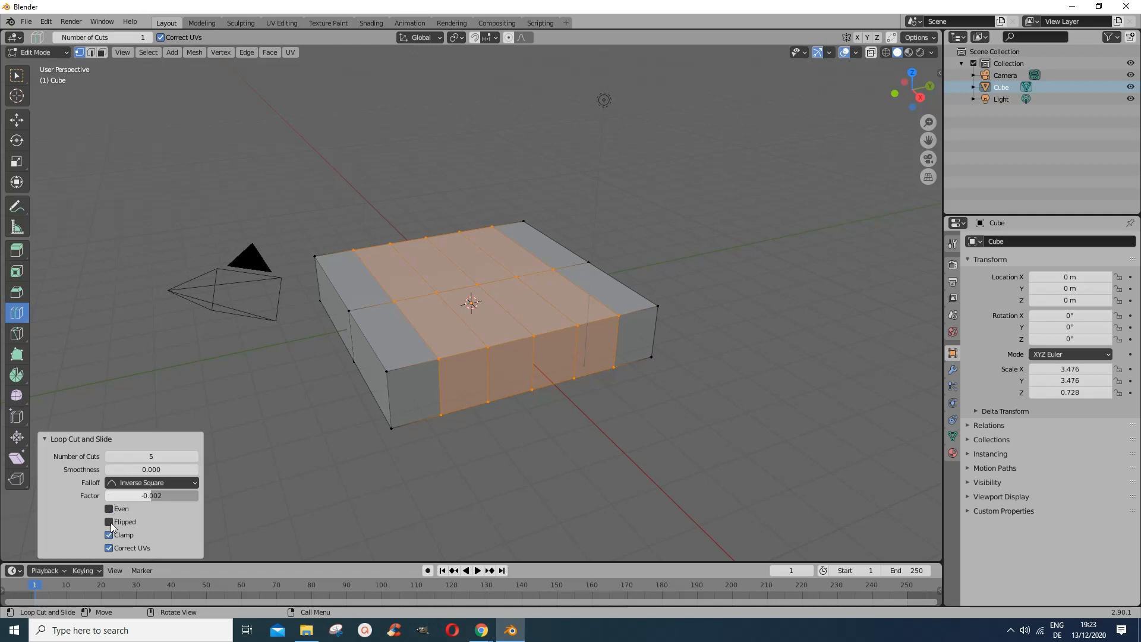
click(110, 525)
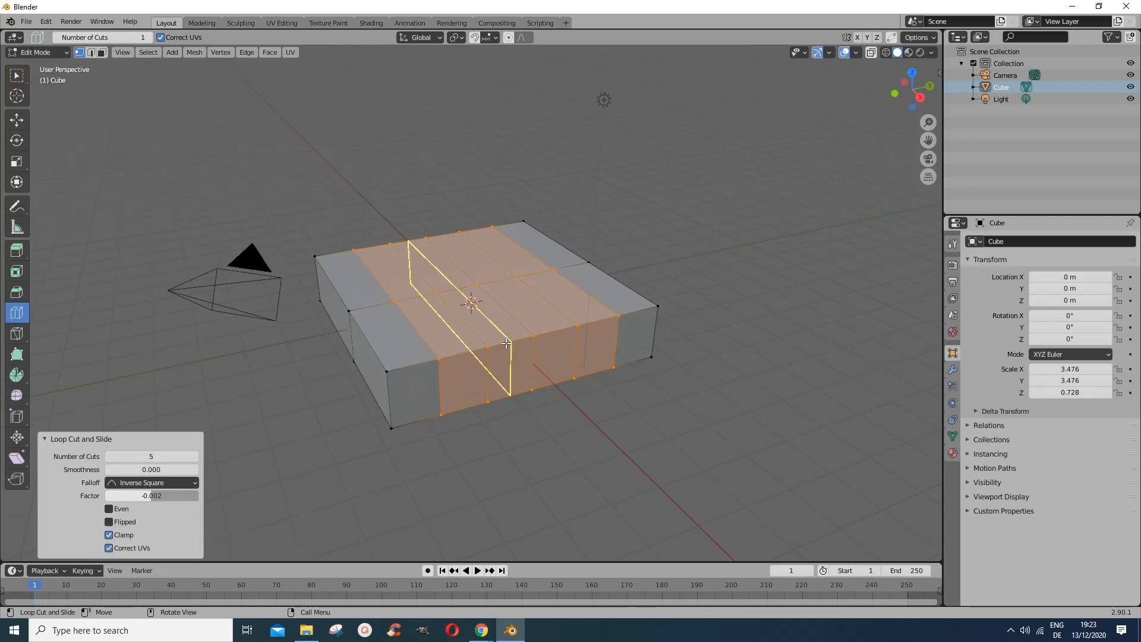
click(109, 535)
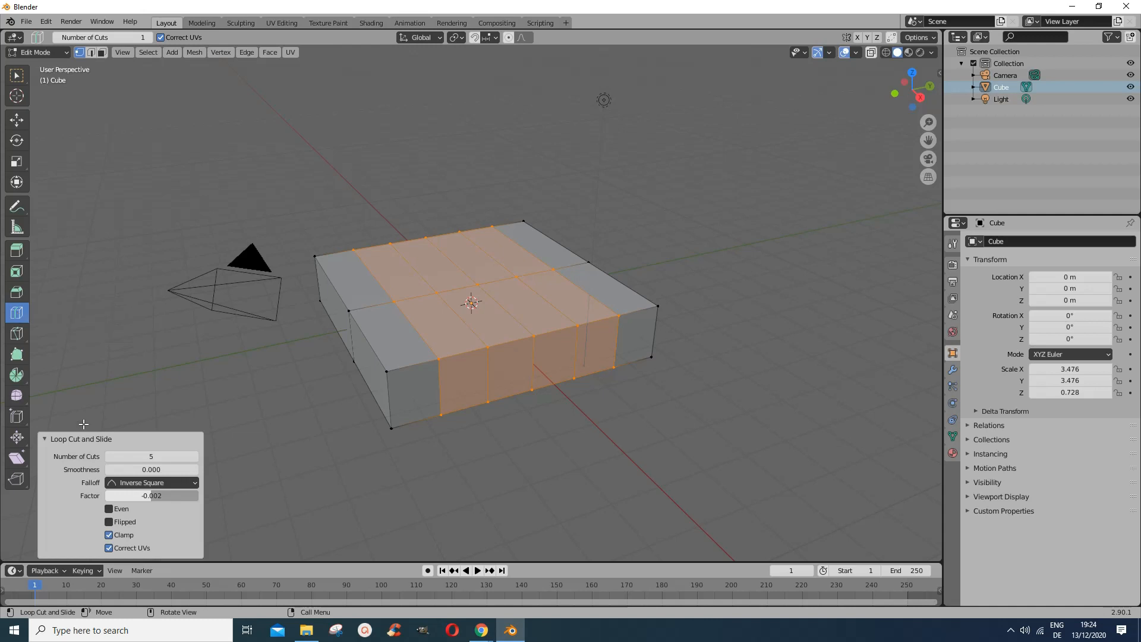
Try 8 loop cuts on the box, and reduce the number of cuts to 1
click(195, 457)
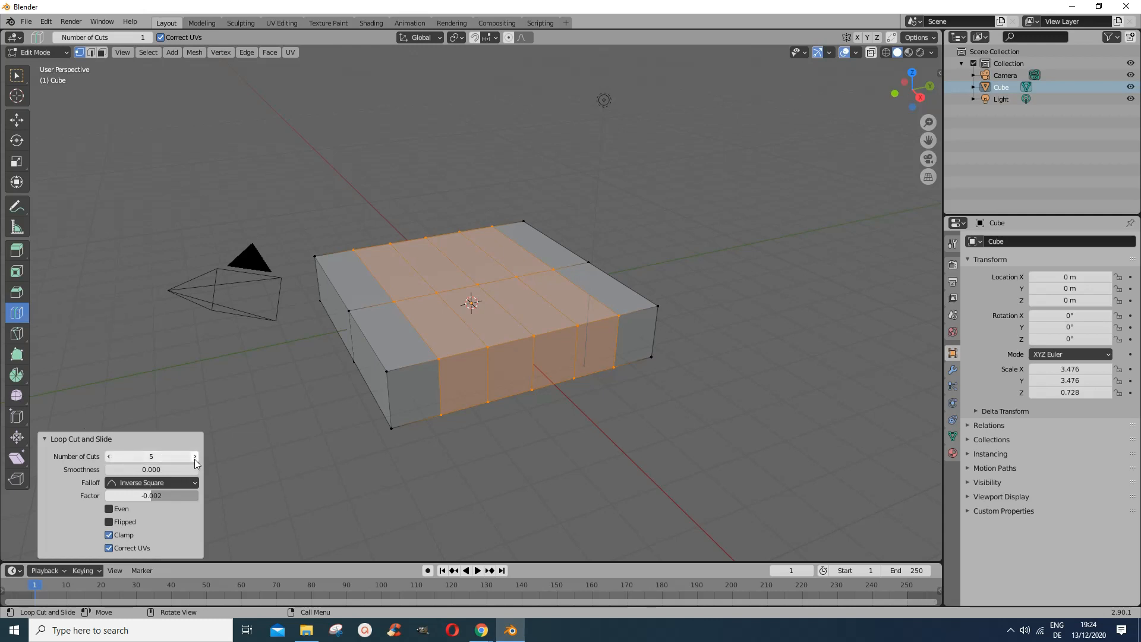
click(195, 457)
click(109, 457)
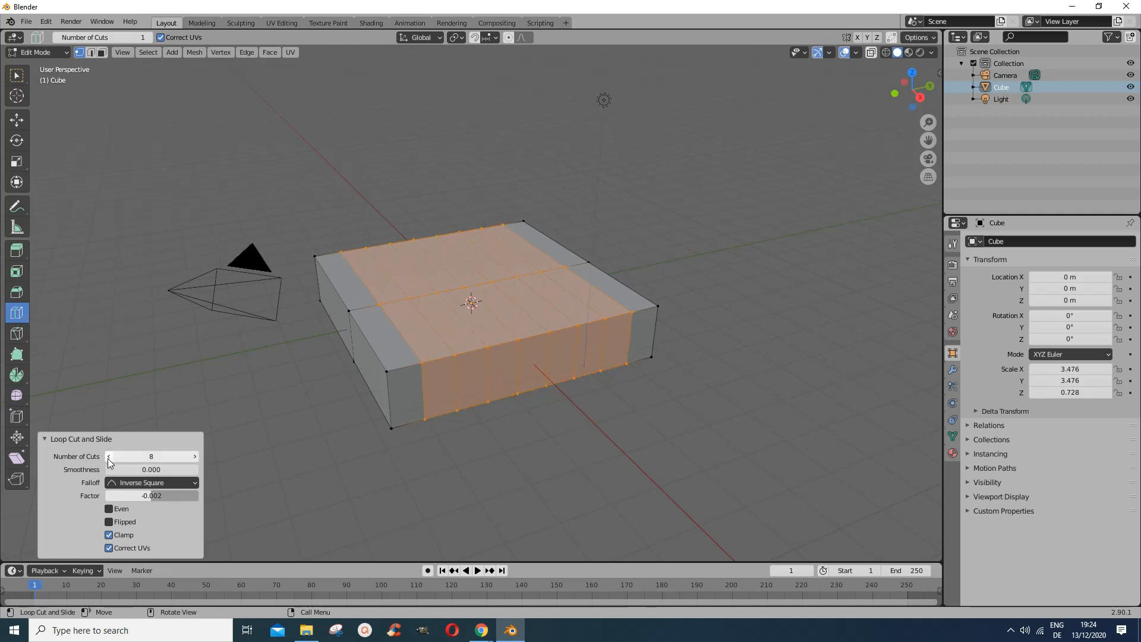
click(109, 457)
click(109, 456)
click(108, 456)
click(109, 456)
click(108, 457)
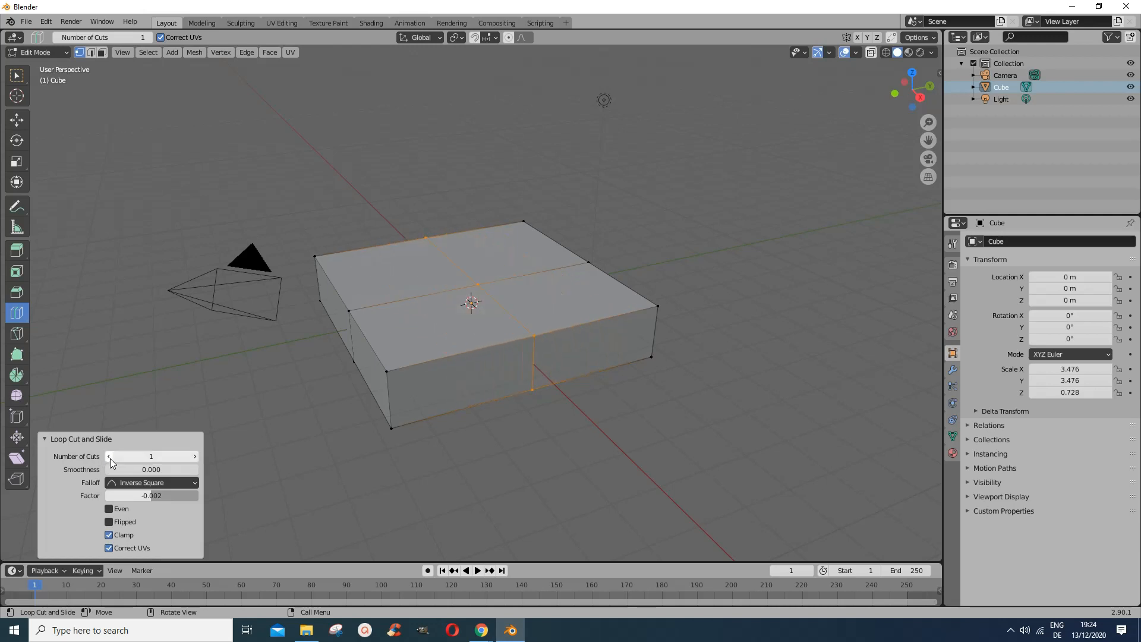
Add offset edge loops on both sides of the box's central cut with Offset Edge Loop Cut, at a factor of about 0.326
click(18, 319)
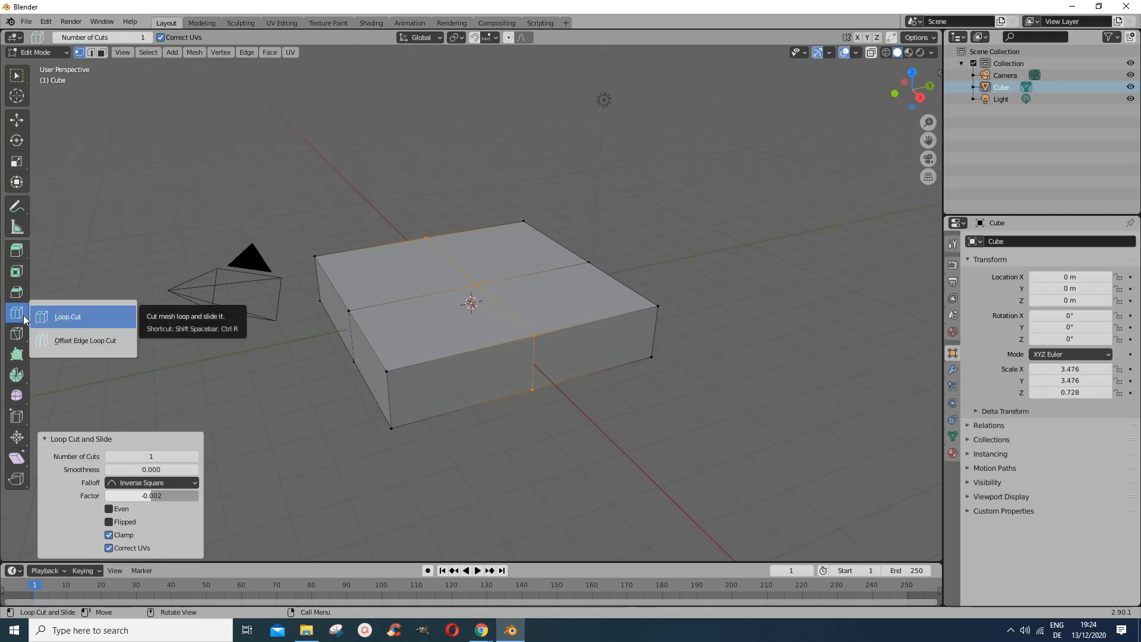
click(72, 344)
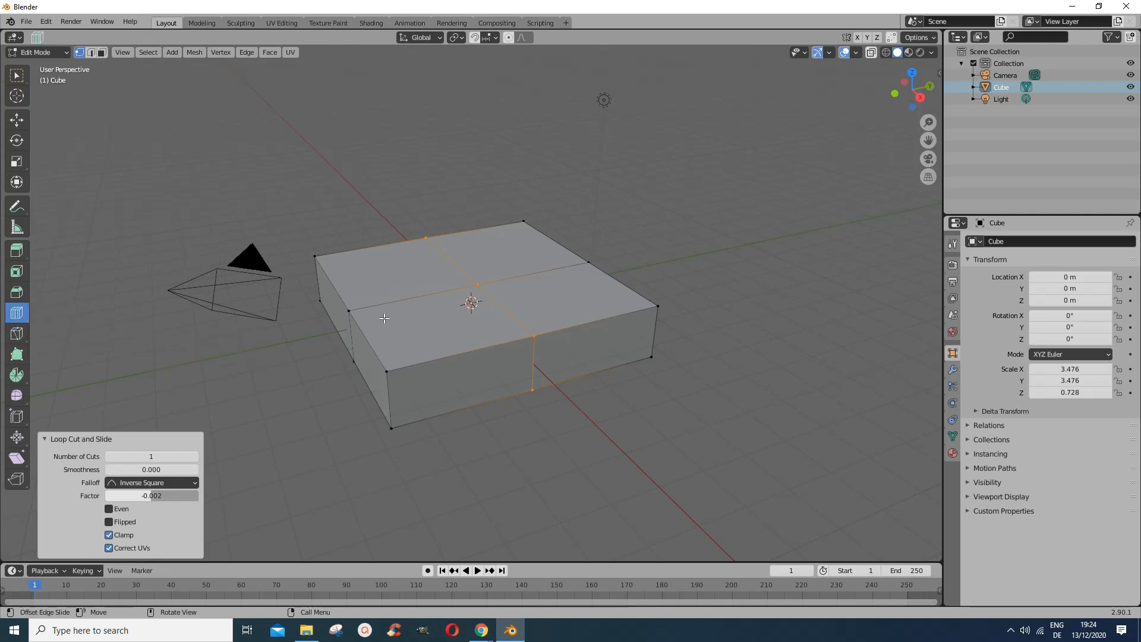
drag(529, 331, 499, 345)
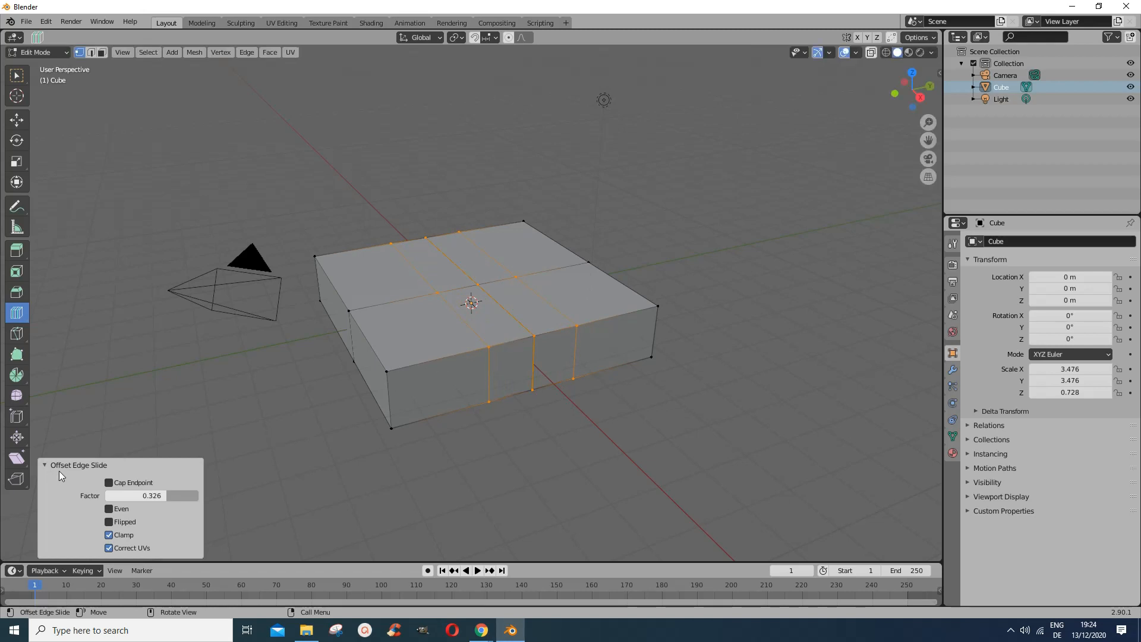
Set the factor of the offset edge loops to 1
click(176, 497)
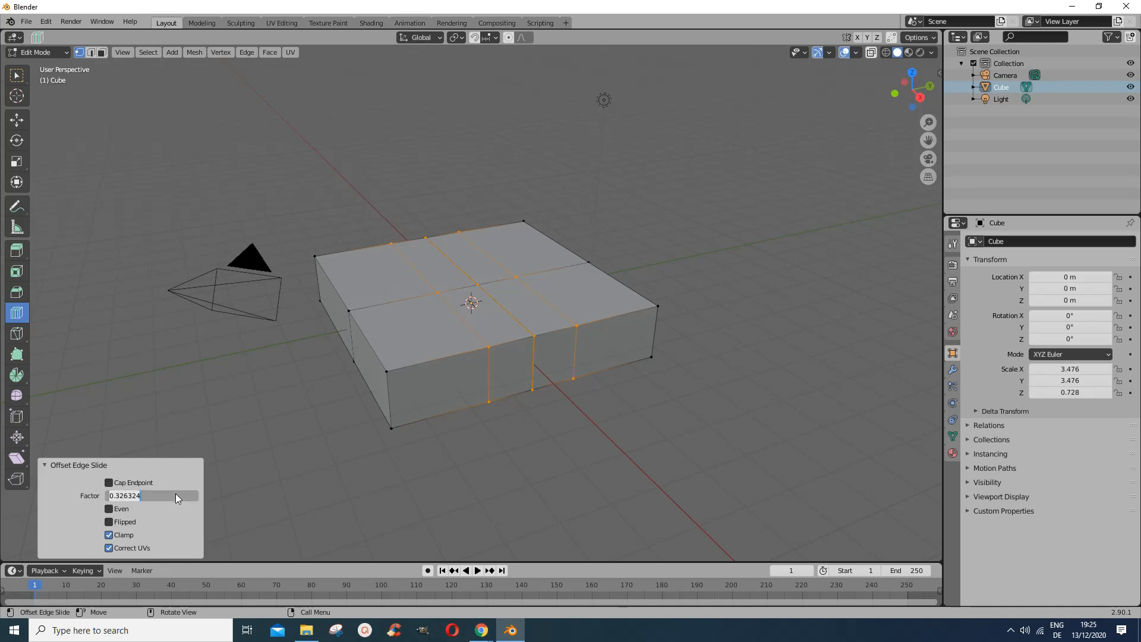
click(141, 495)
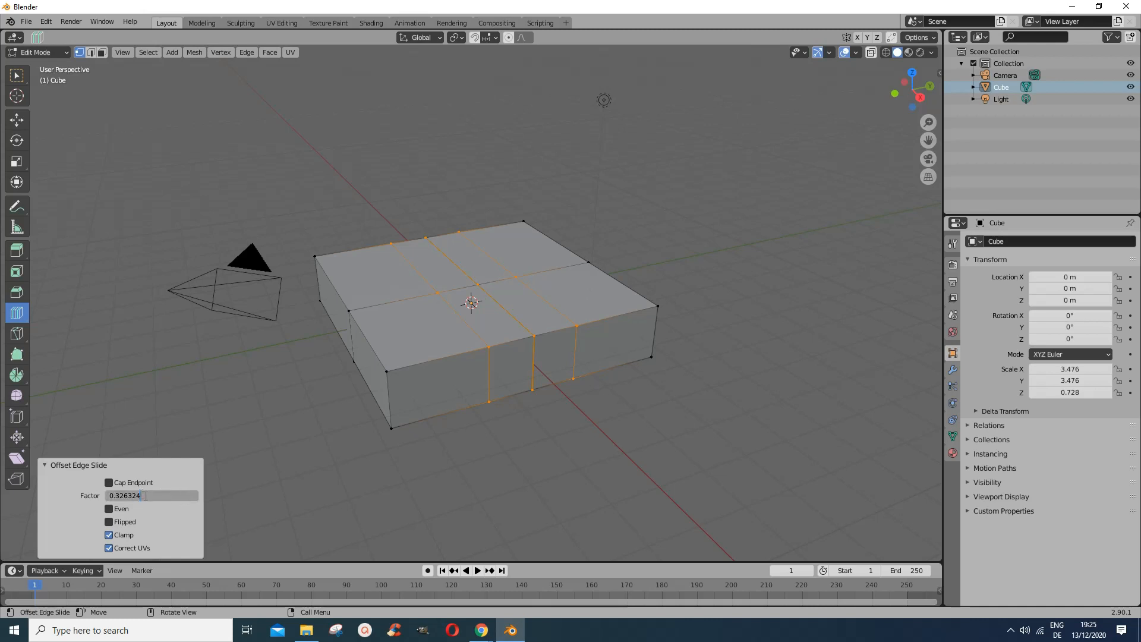
click(114, 497)
key(BackSpace)
text(1)
key(Return)
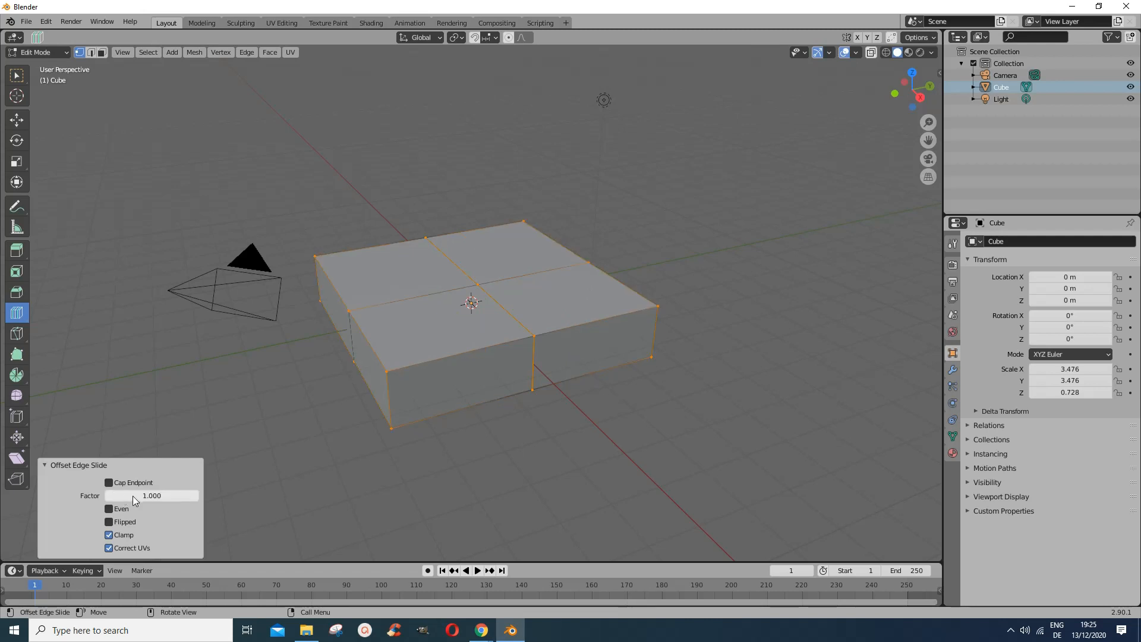
Set the factor of the offset edge loops to 0.3
click(142, 498)
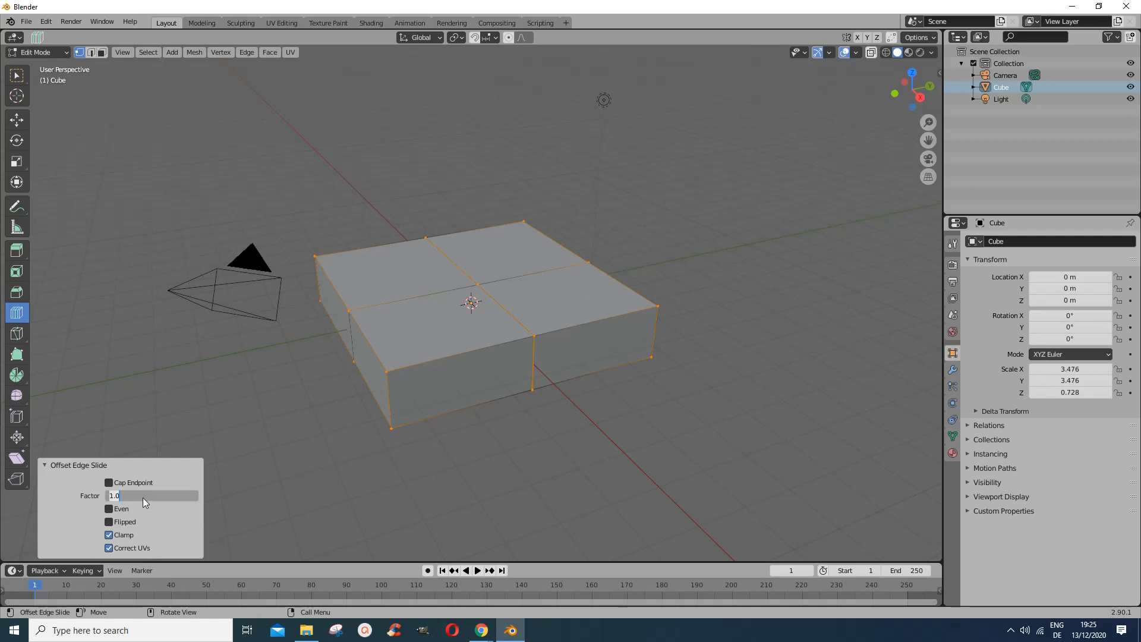
click(112, 496)
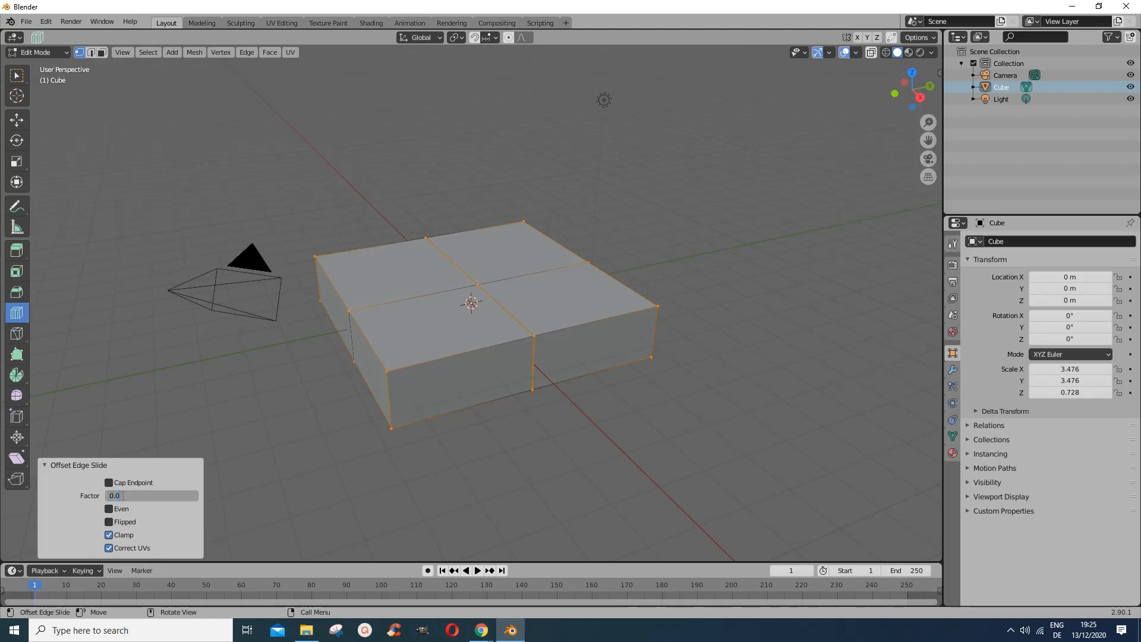
key(BackSpace)
key(Return)
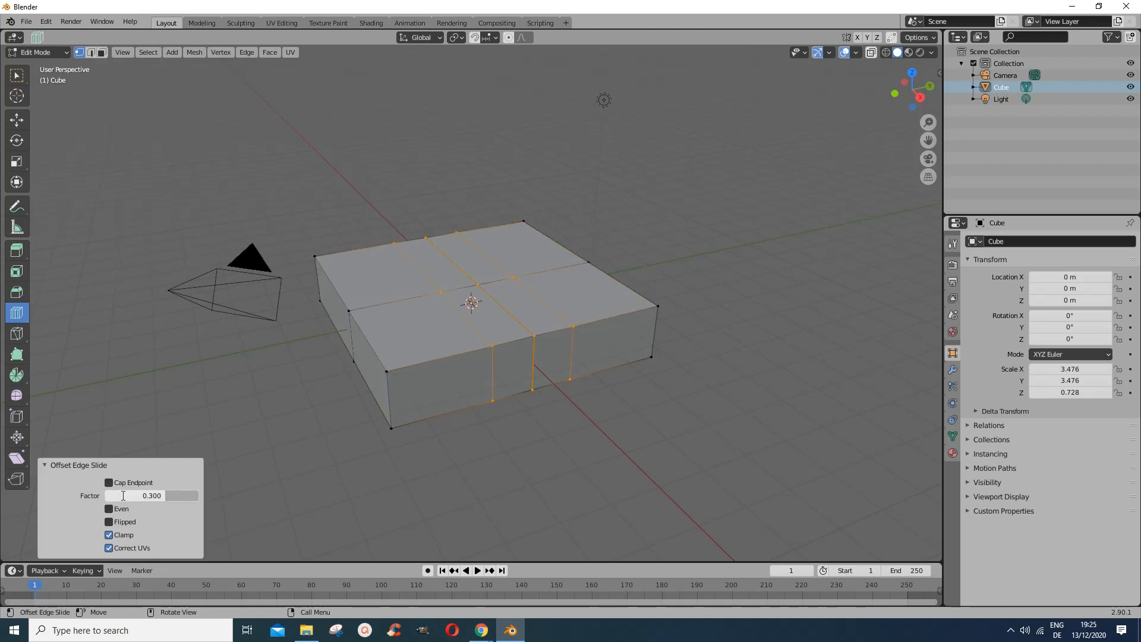
Try the Even and Flipped options on the offset edge loops, leaving both off
click(109, 509)
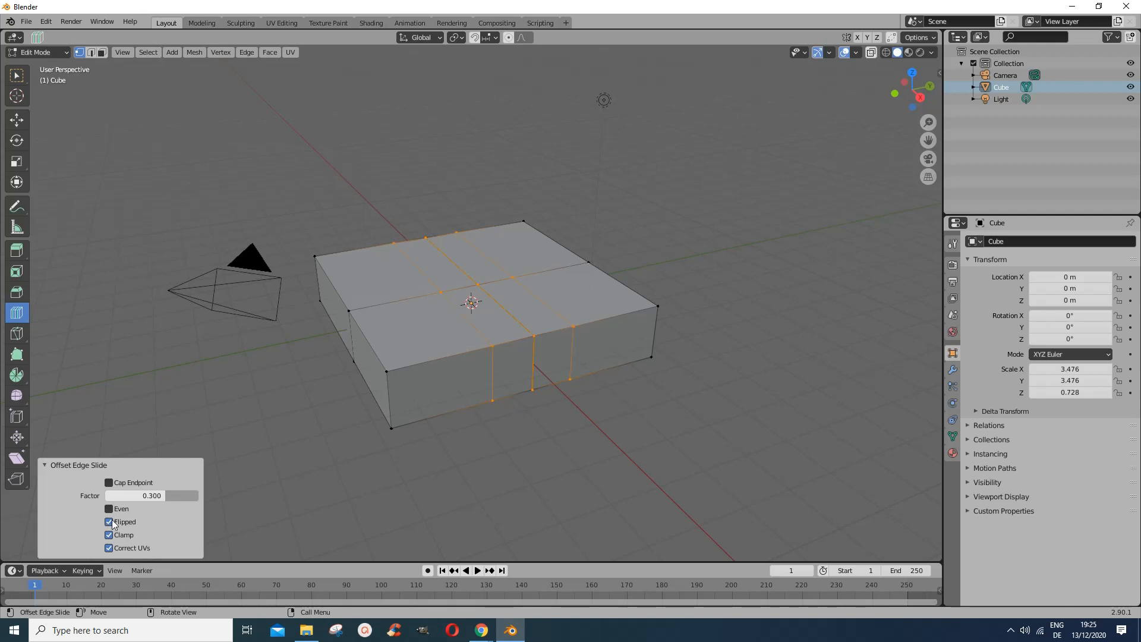
click(109, 510)
click(110, 511)
Switch to the Select Box tool and deselect all the edges of the box
click(196, 411)
click(16, 75)
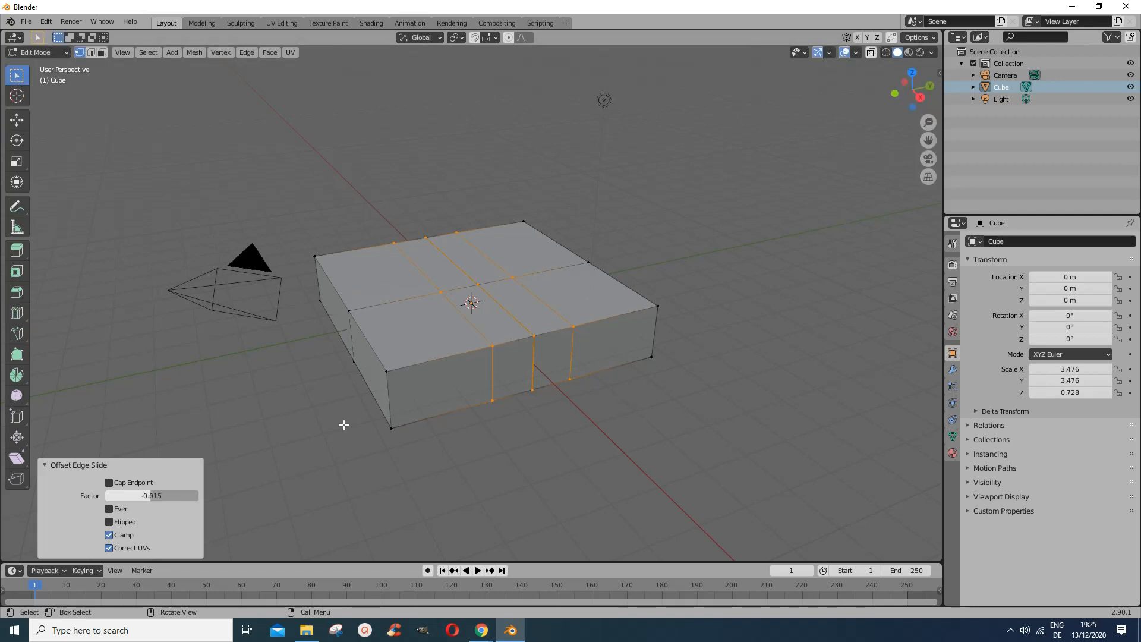
click(250, 437)
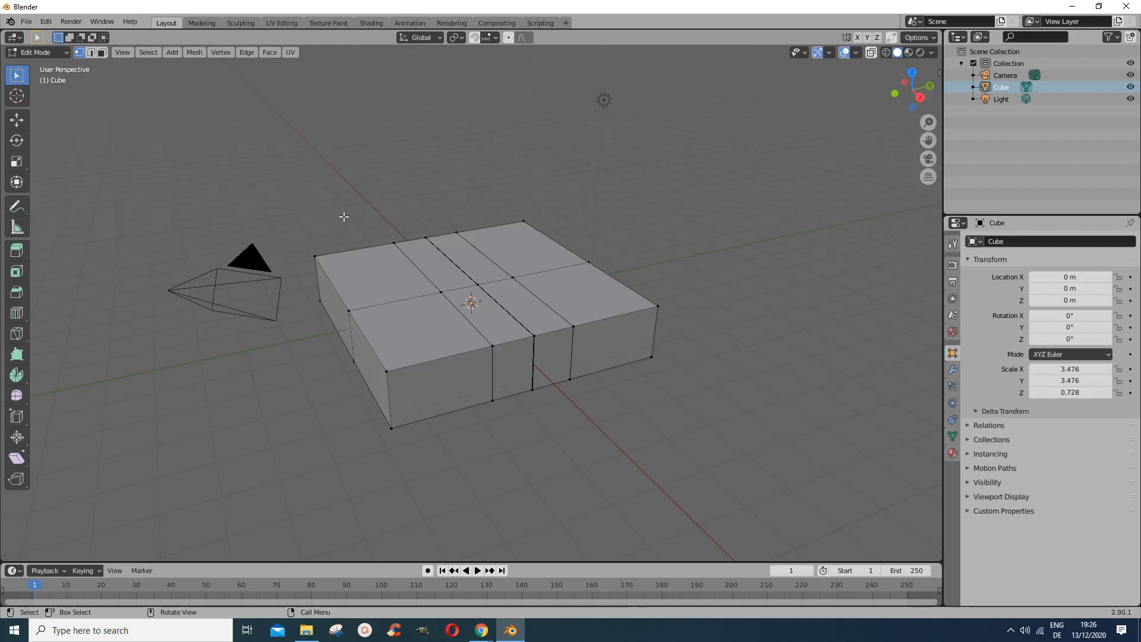
Subdivide all eight top faces of the box with one cut in face selection mode, and select only one small face at the box's near-left edge
click(413, 287)
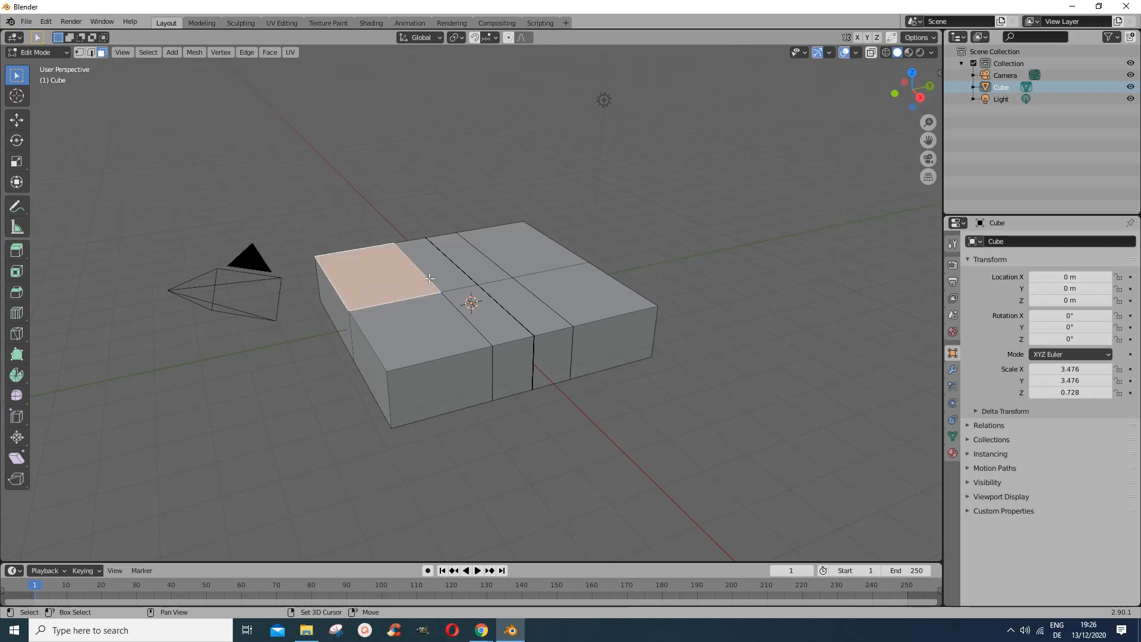
shift+click(446, 272)
shift+click(480, 262)
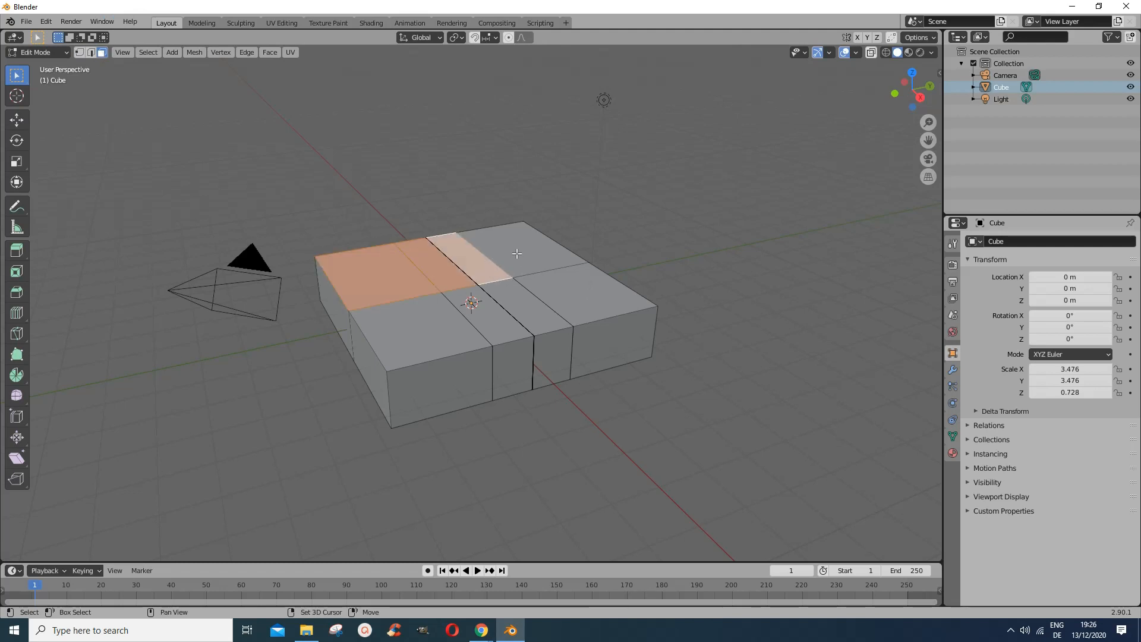
shift+click(535, 267)
shift+click(552, 283)
shift+click(528, 311)
shift+click(494, 325)
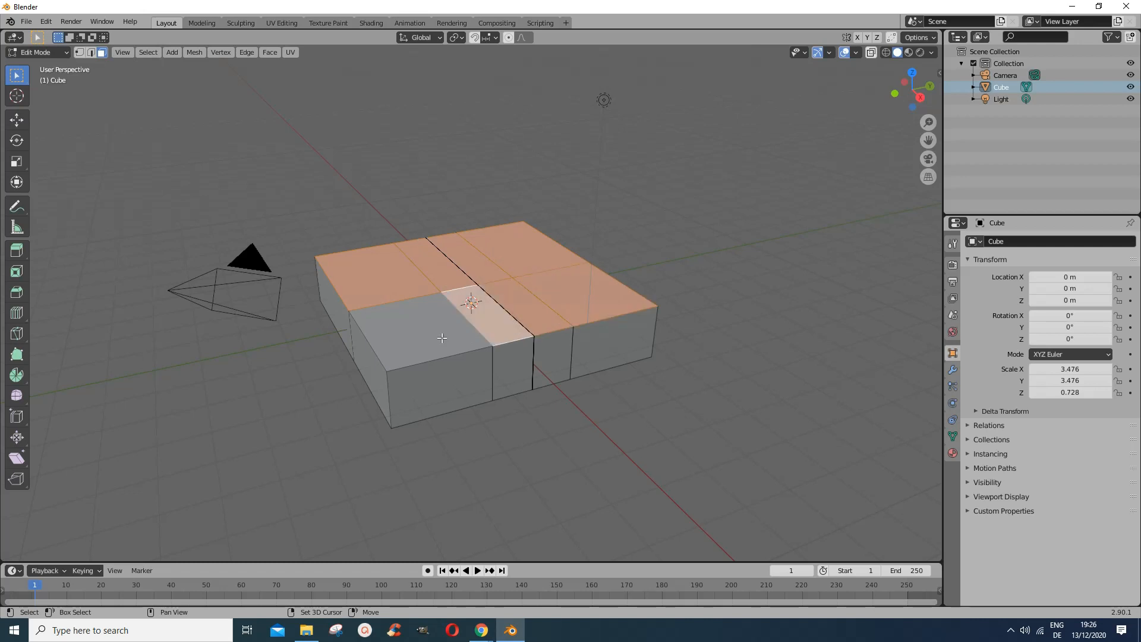
shift+click(432, 339)
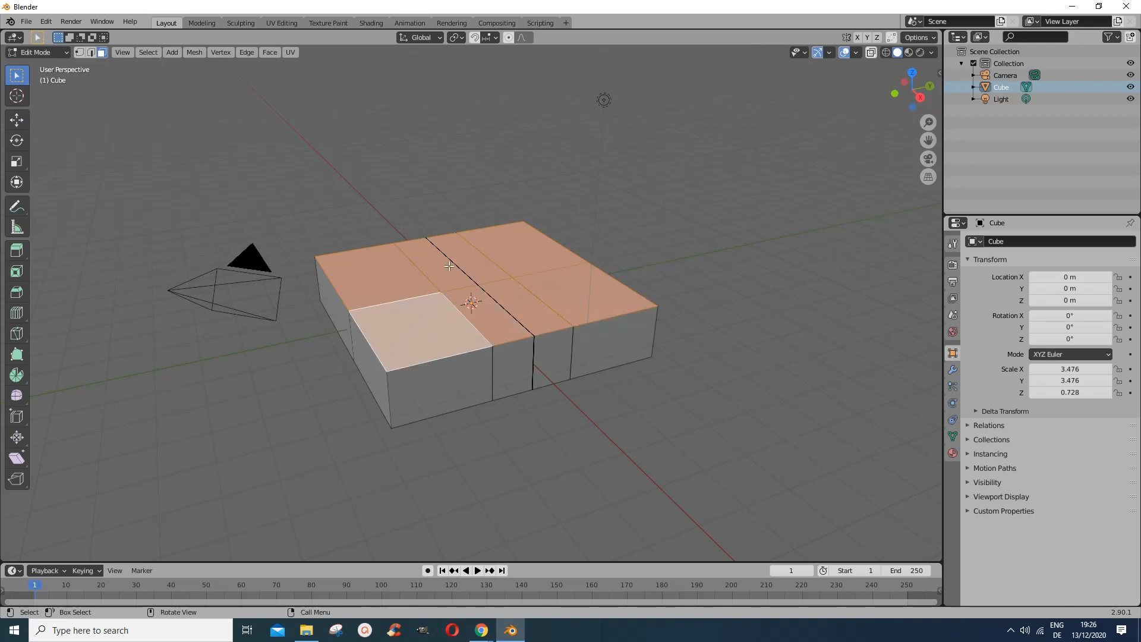
right_click(449, 265)
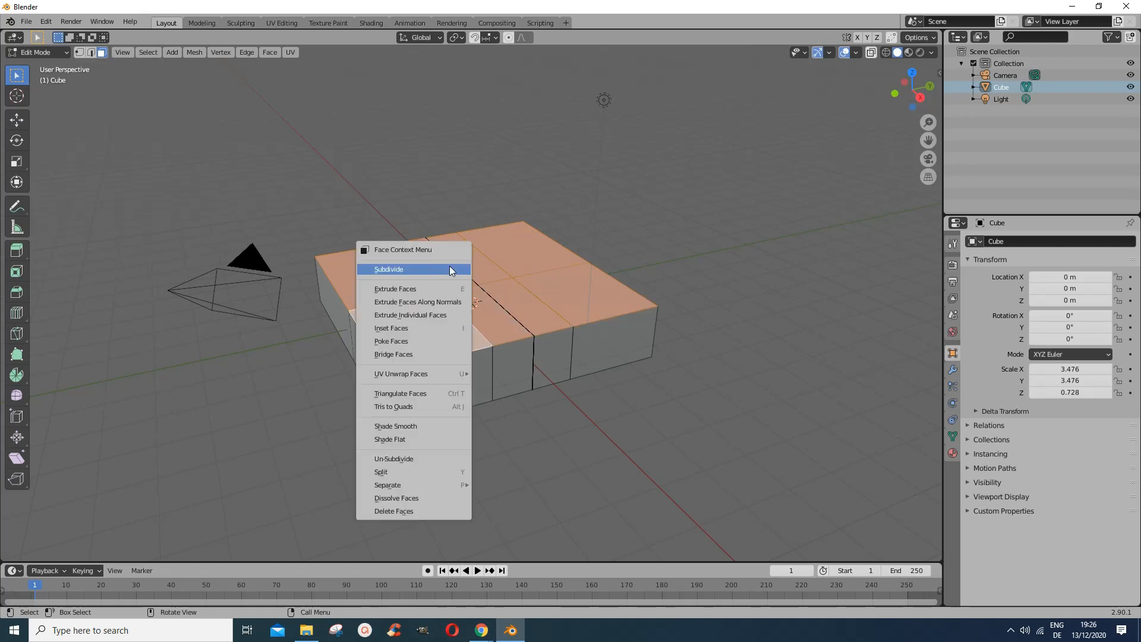
click(407, 269)
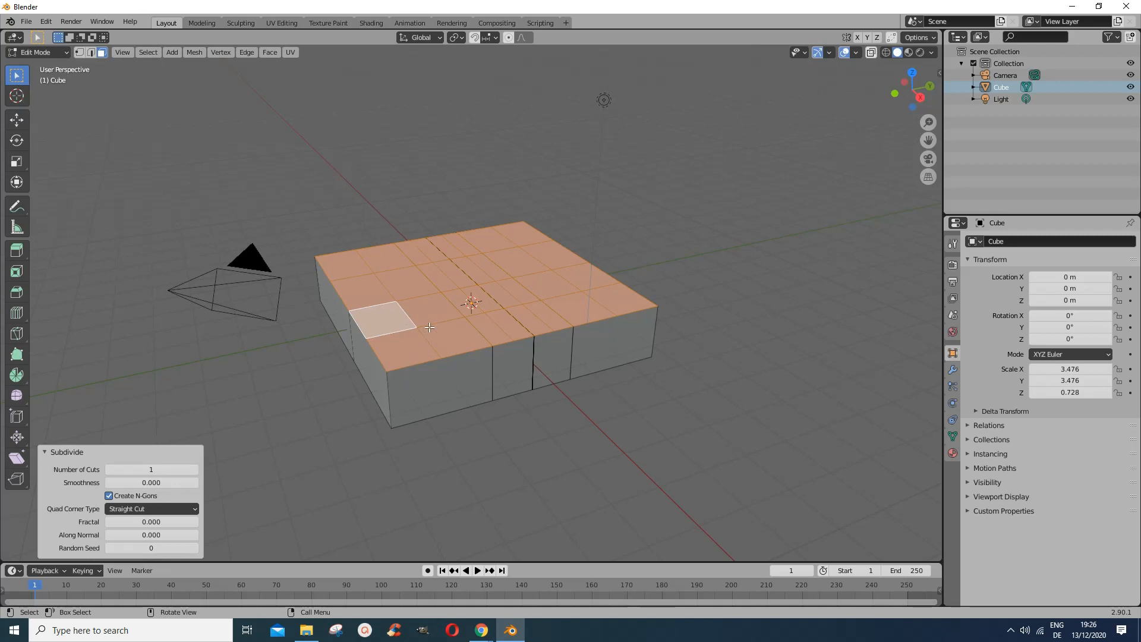
click(386, 325)
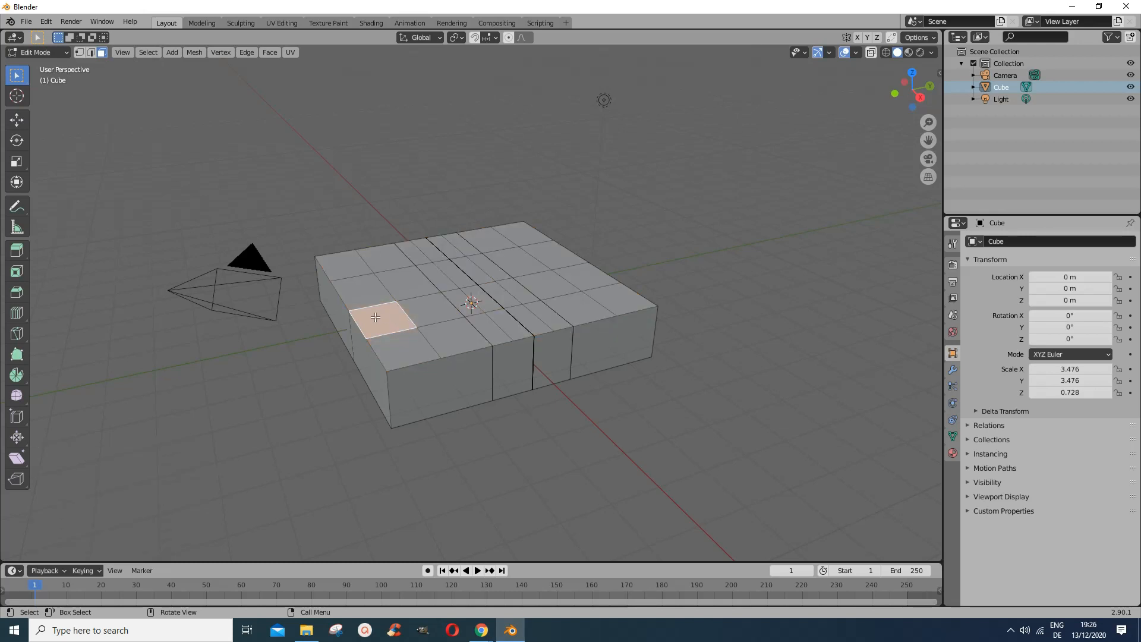
shift+click(421, 316)
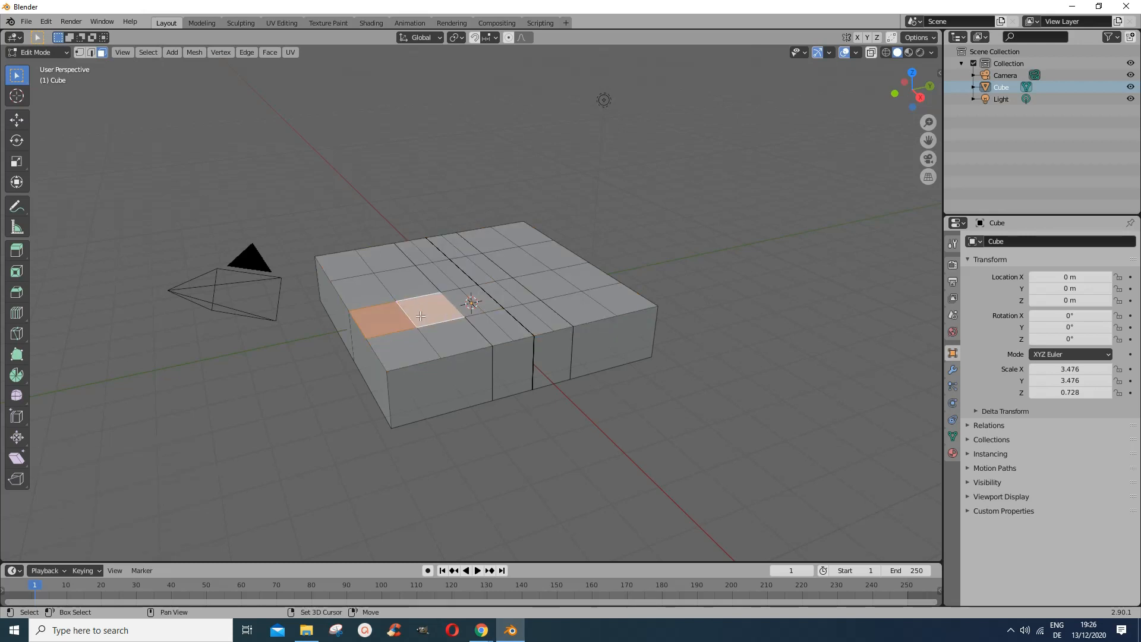
shift+click(386, 325)
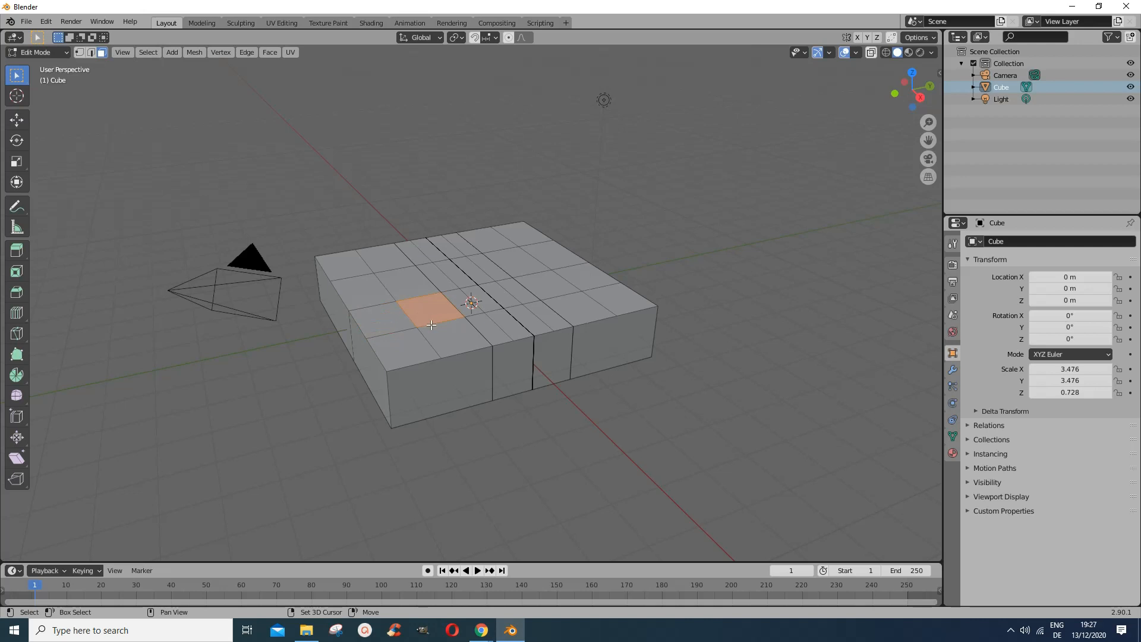
shift+click(397, 274)
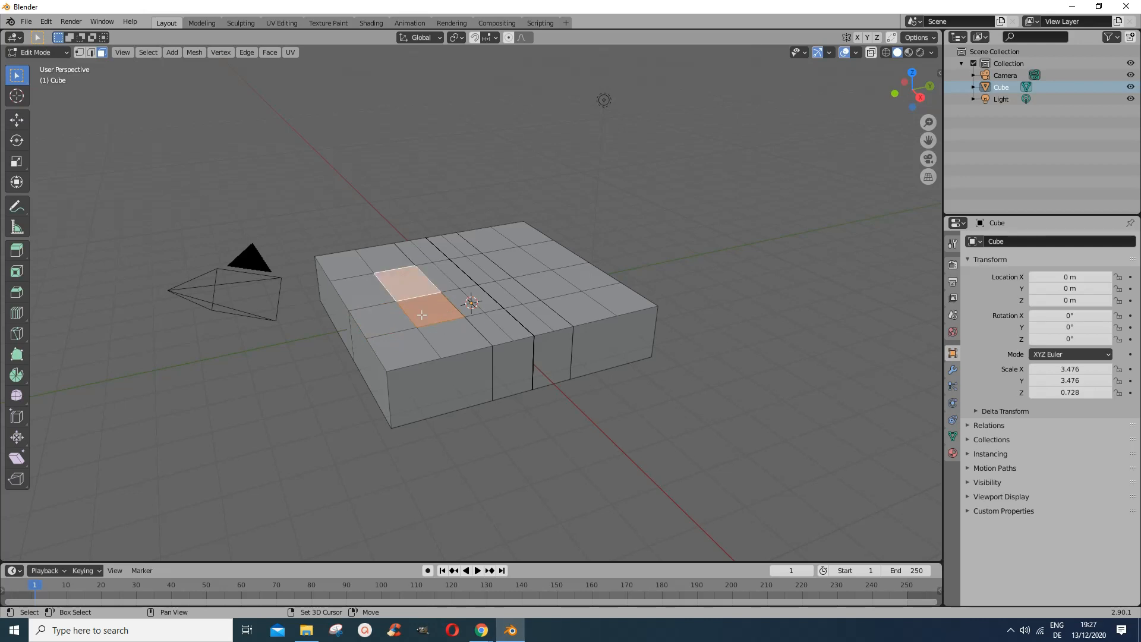
shift+click(436, 307)
shift+click(415, 280)
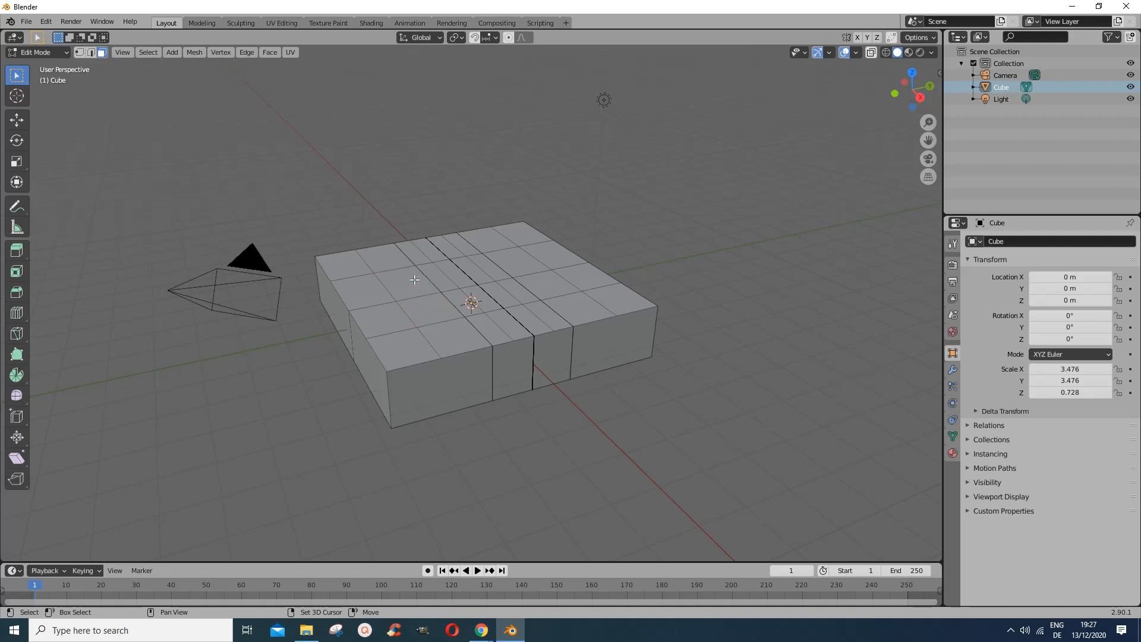
Select four separate top faces, one for each table leg, and extrude them upward by about 2.37 m
click(445, 337)
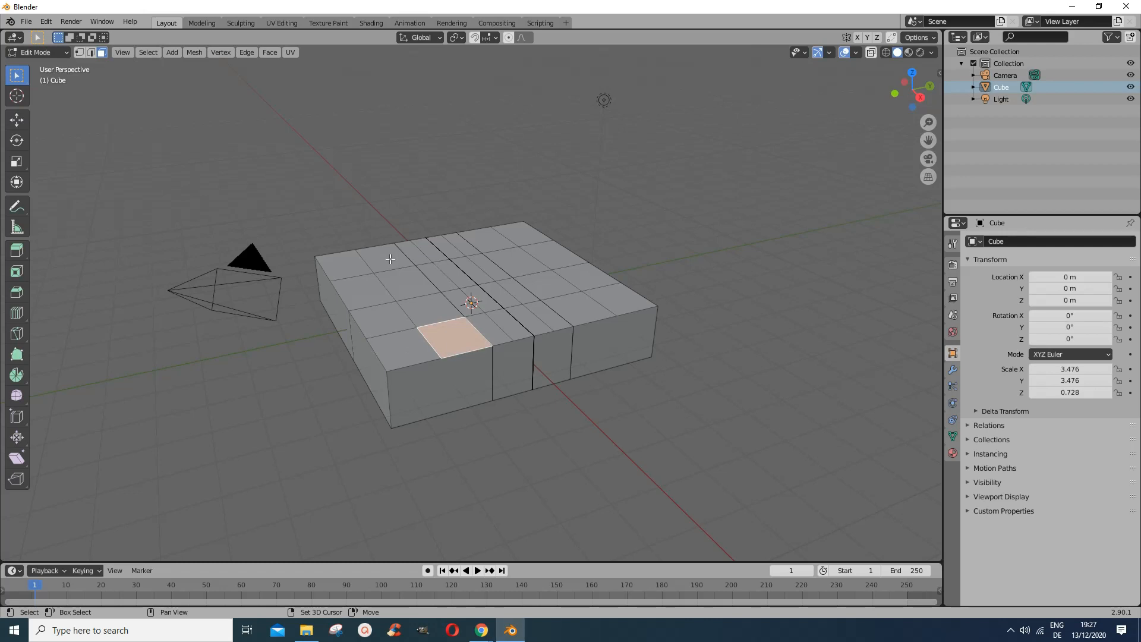
shift+click(390, 259)
shift+click(487, 239)
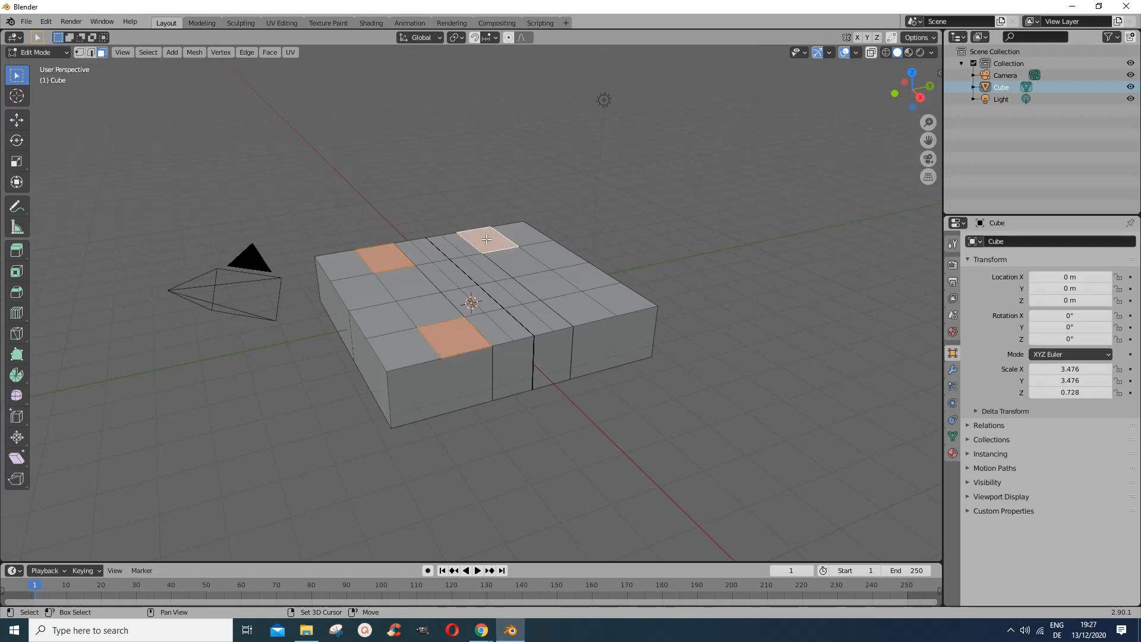
shift+click(572, 299)
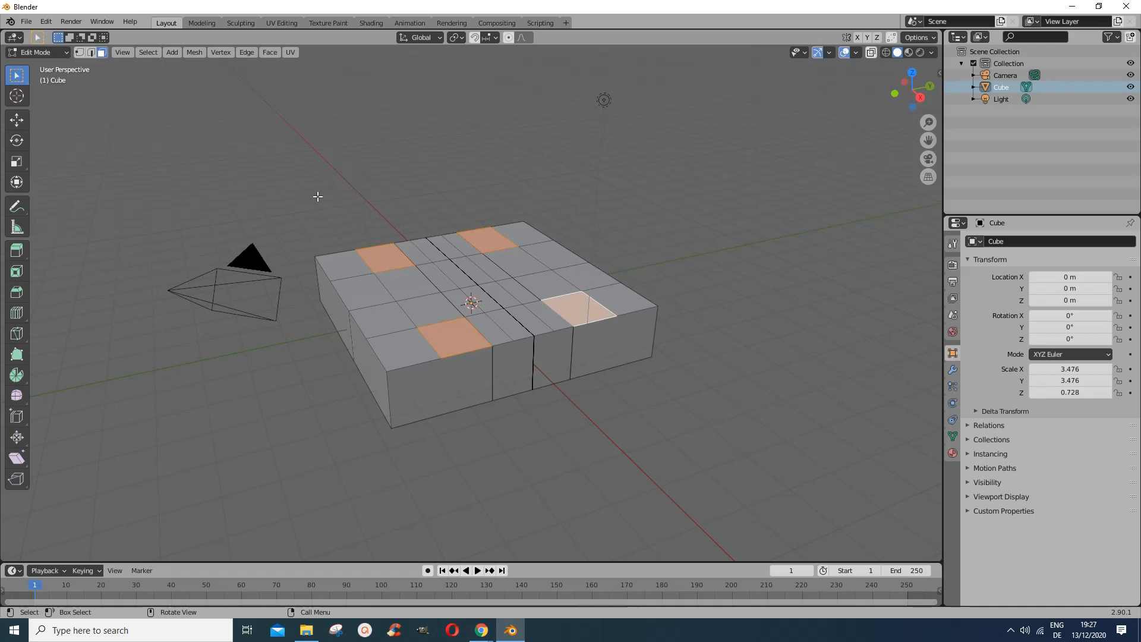
click(15, 256)
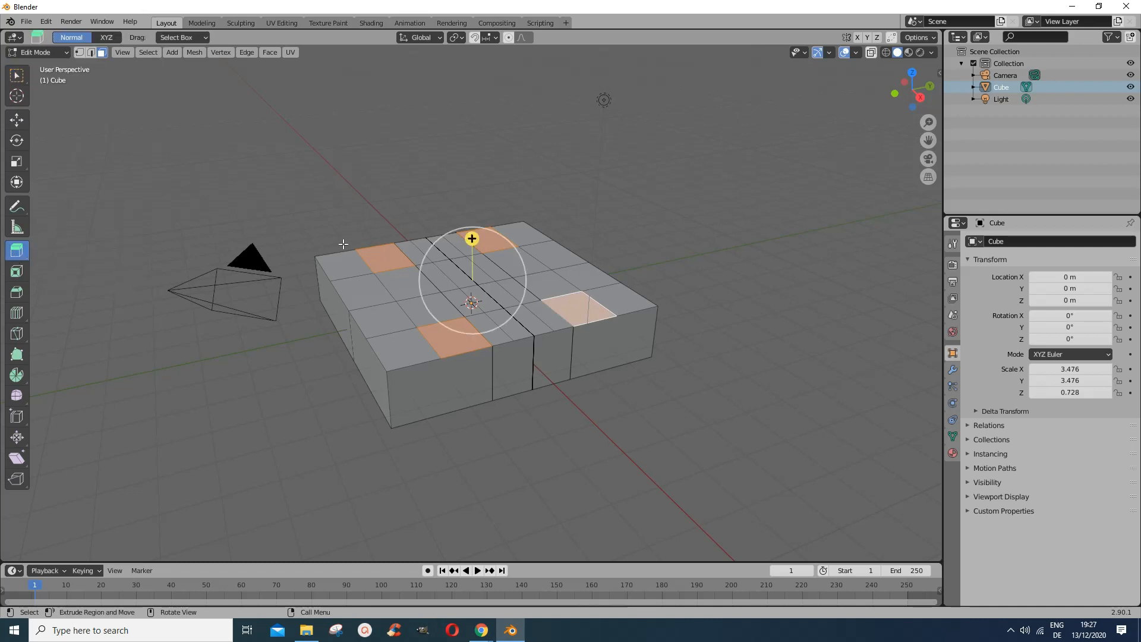
drag(471, 237, 470, 150)
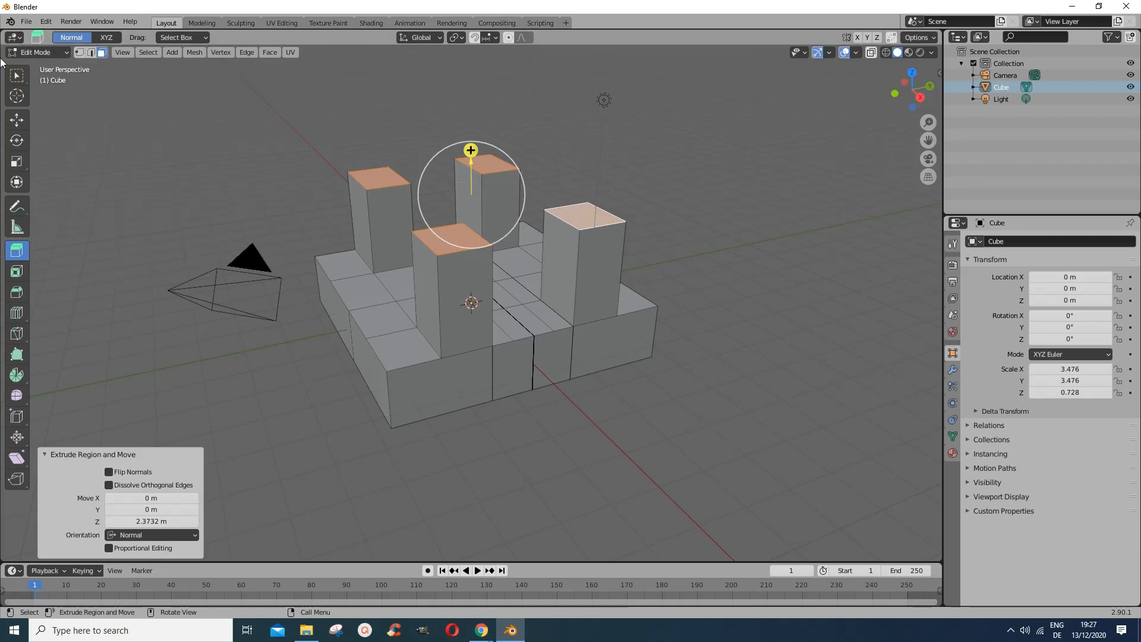
In Object Mode, rotate the model upside down into a table standing on its legs, about -179° in X, -6.38° in Y and -46.8° in Z
click(66, 52)
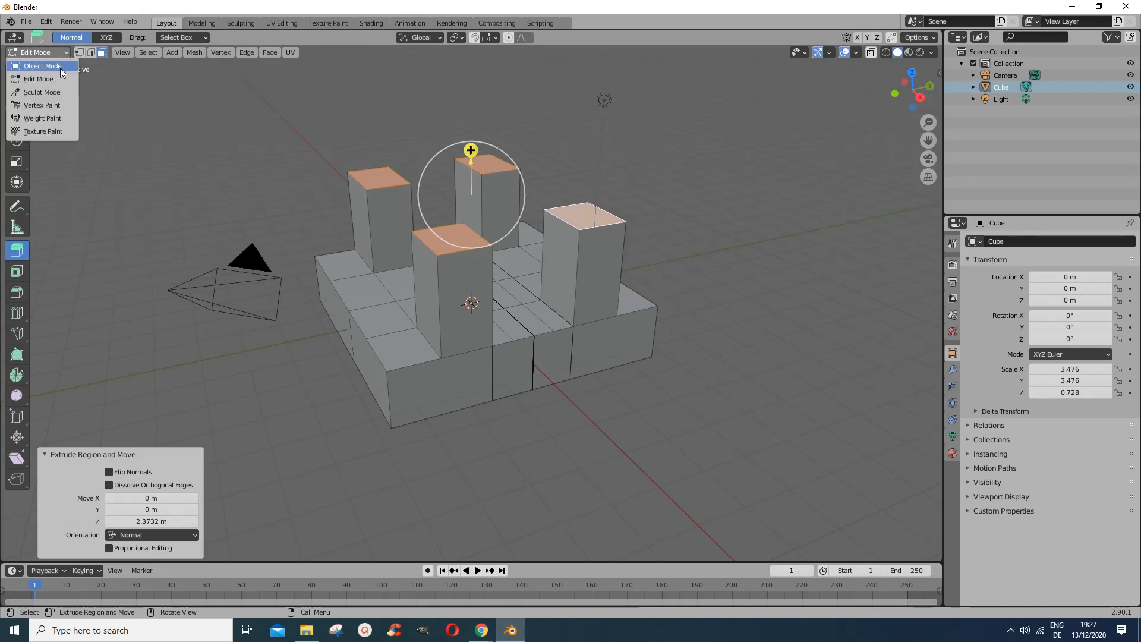
click(60, 68)
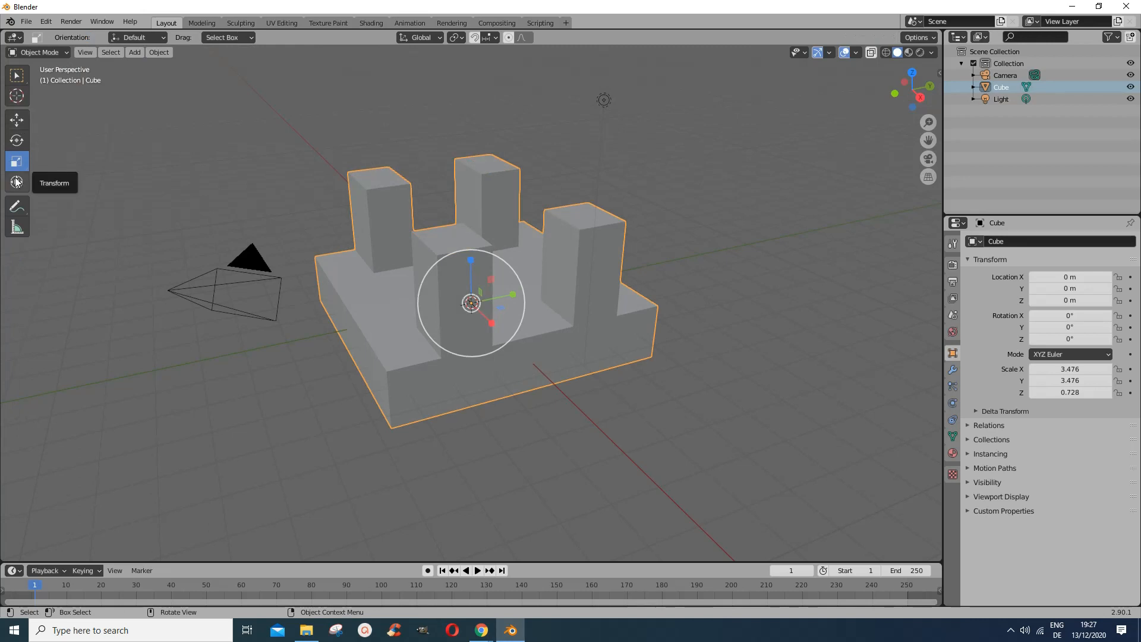
click(17, 141)
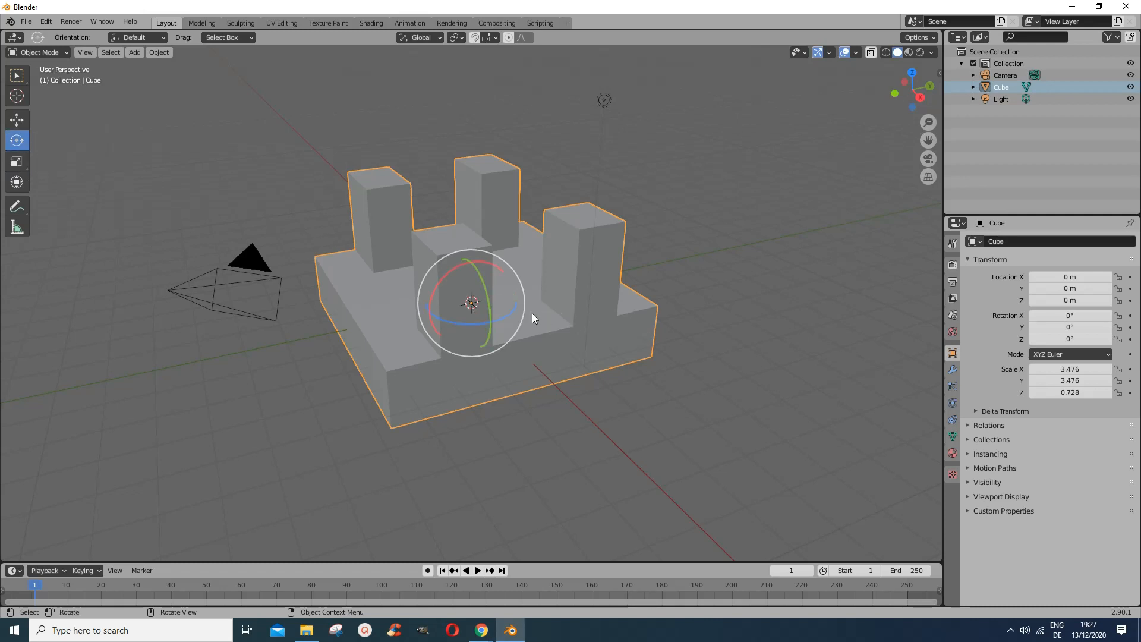
drag(521, 314, 364, 314)
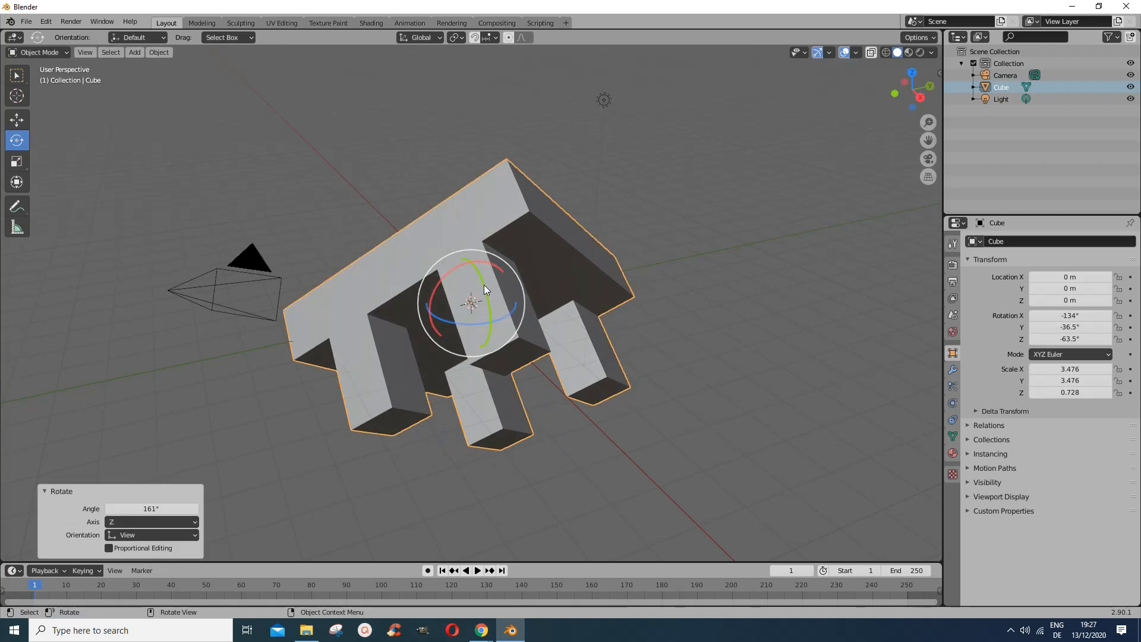
mouse_move(484, 286)
mouse_down()
mouse_move(492, 315)
mouse_move(490, 304)
mouse_up()
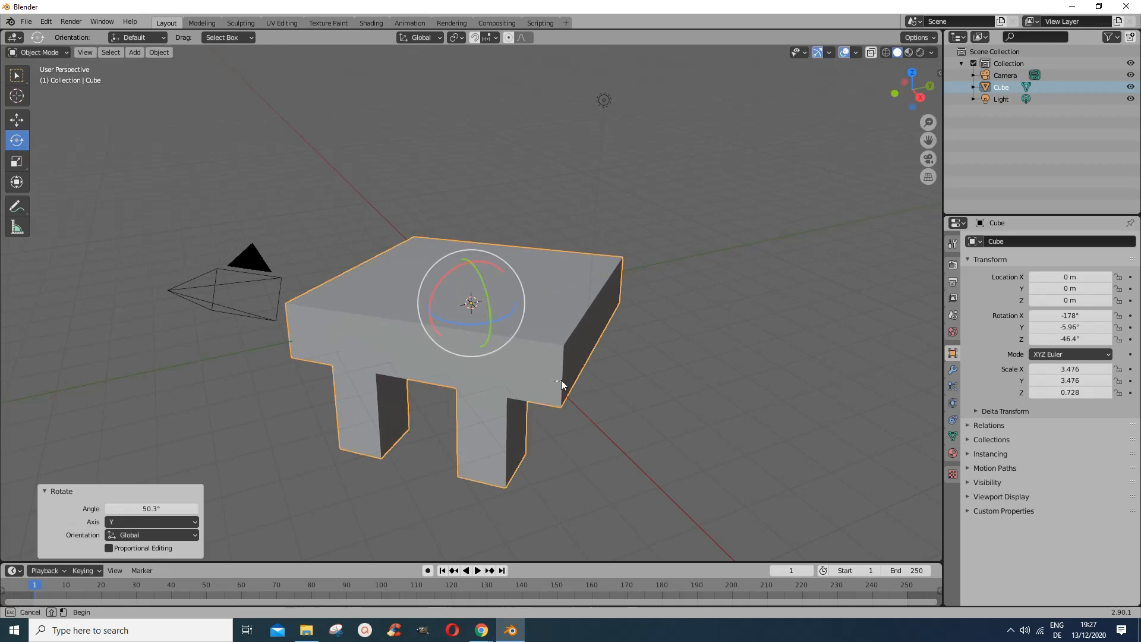
mouse_move(484, 351)
mouse_down()
mouse_move(507, 349)
mouse_move(488, 358)
mouse_up()
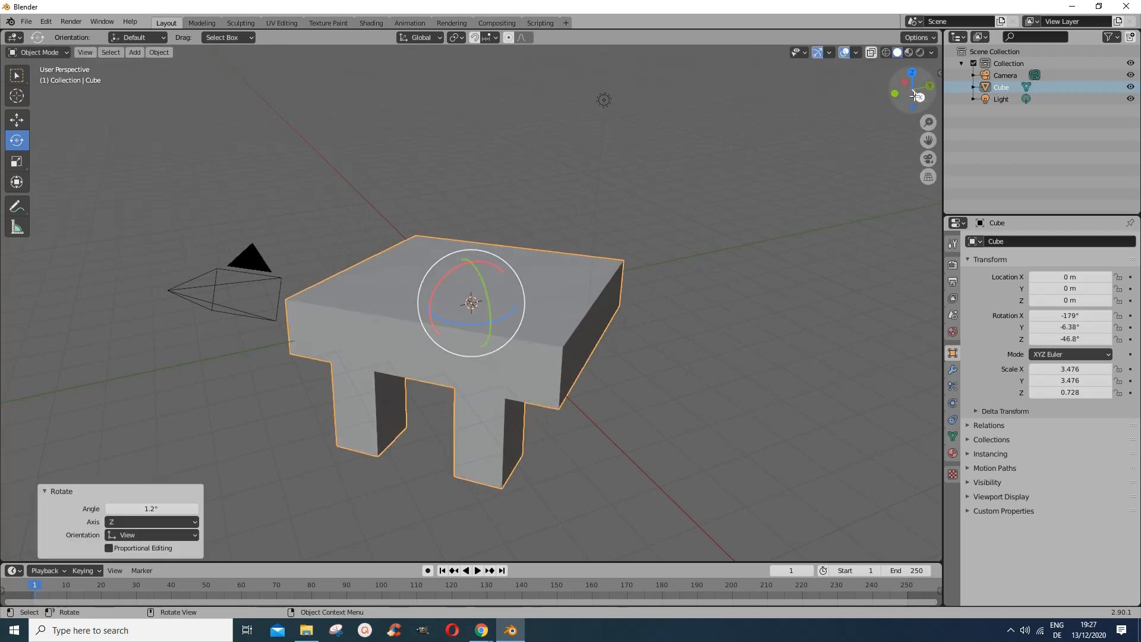
drag(920, 95, 24, 94)
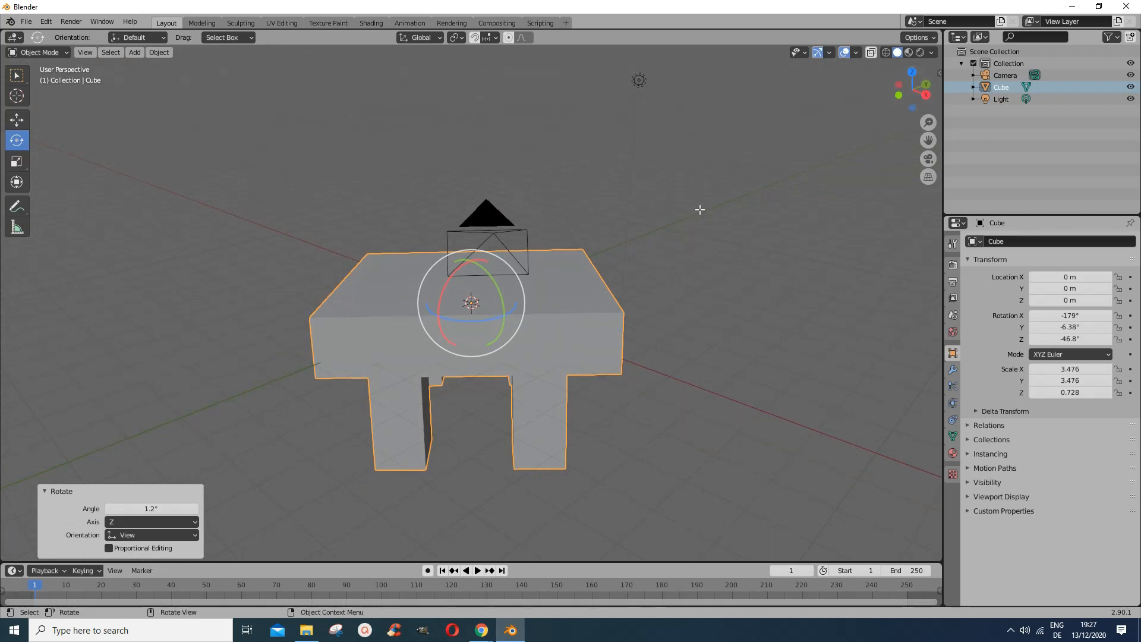
Return to the Select Box tool and display the table in Material Preview shading
click(16, 75)
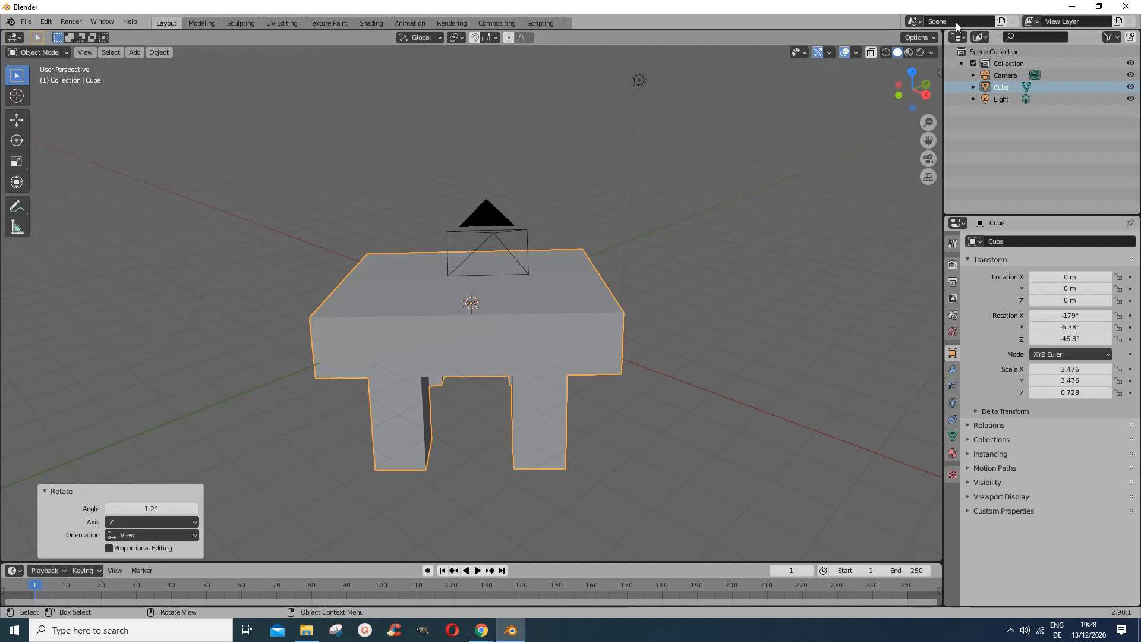
click(909, 52)
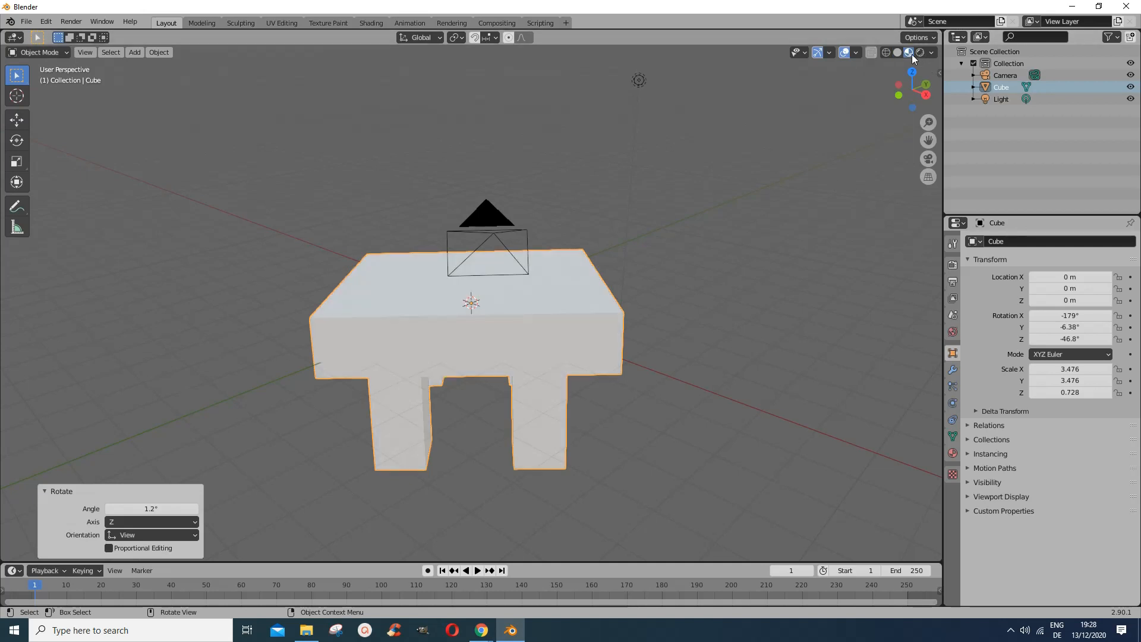
click(491, 252)
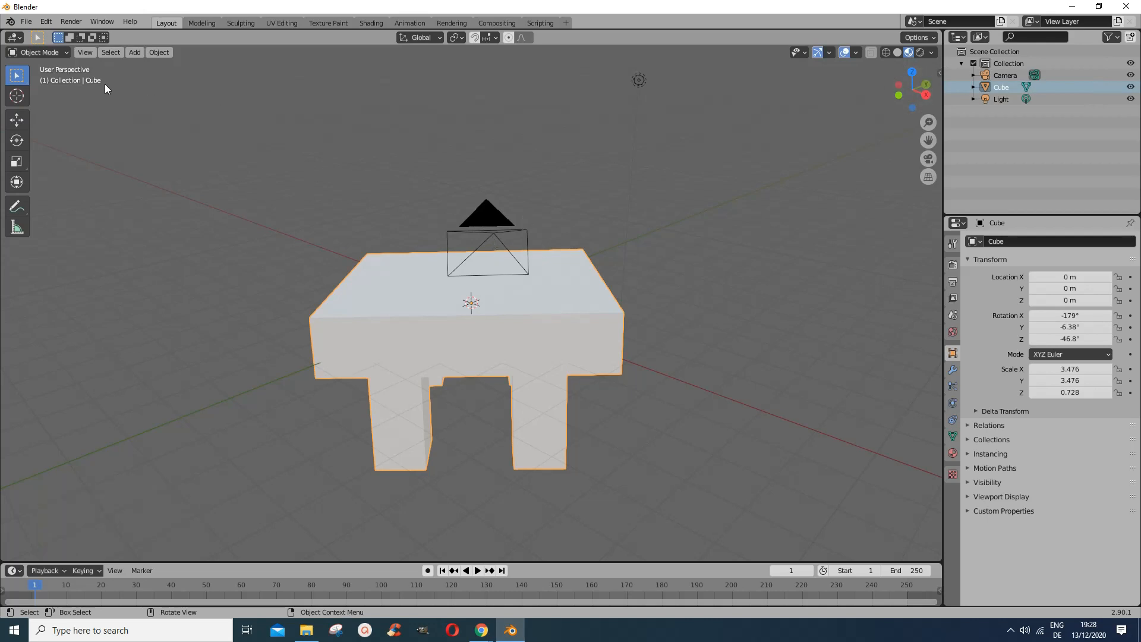
Move the camera up along the Z axis by about 1.09 m and deselect it
click(498, 217)
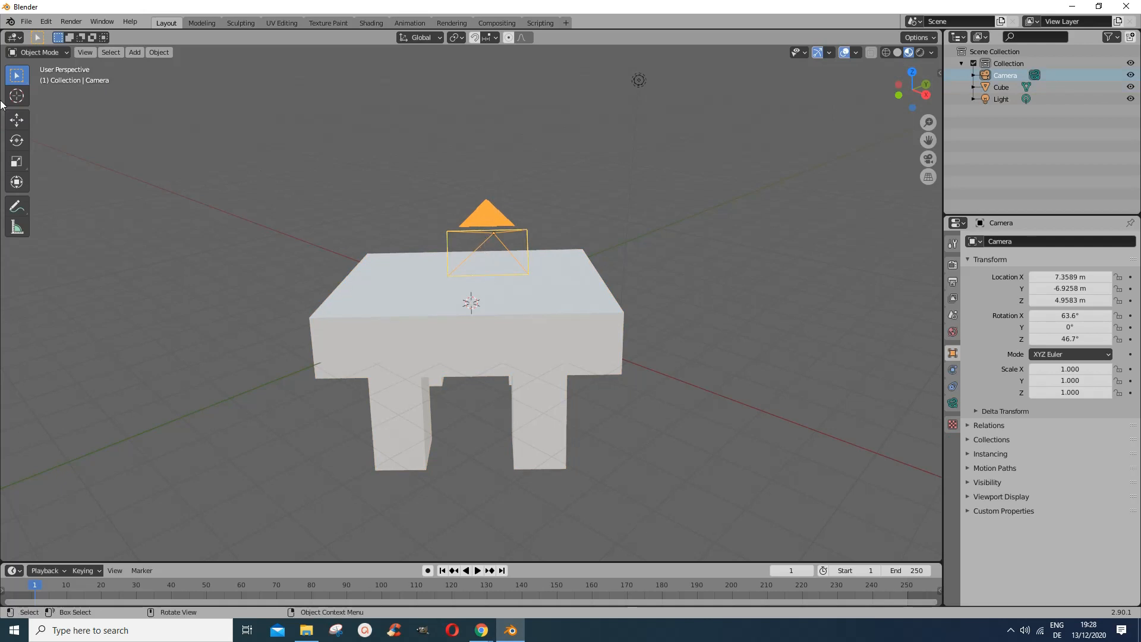
click(16, 120)
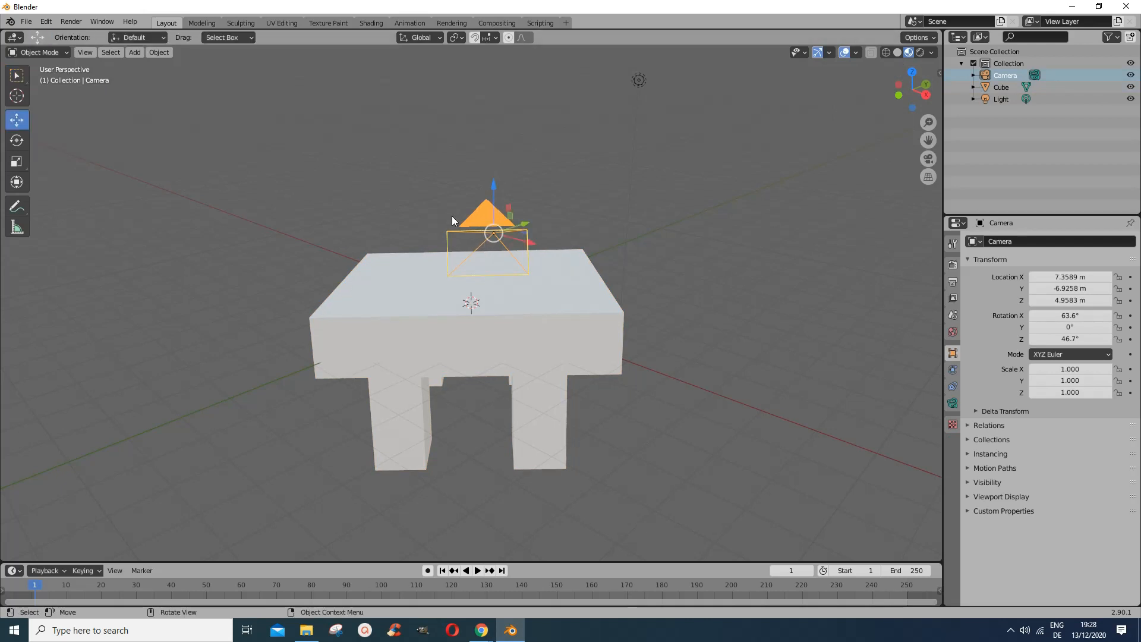
drag(493, 186, 494, 95)
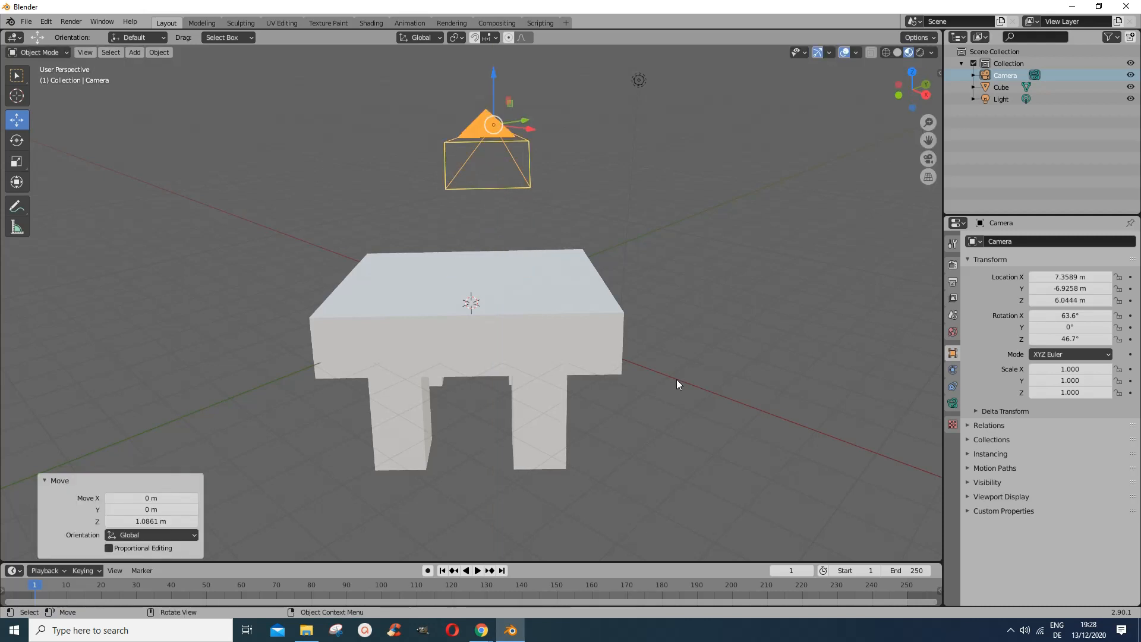
click(666, 455)
Select the table and compare Solid with Material Preview shading, leaving Material Preview active
click(526, 349)
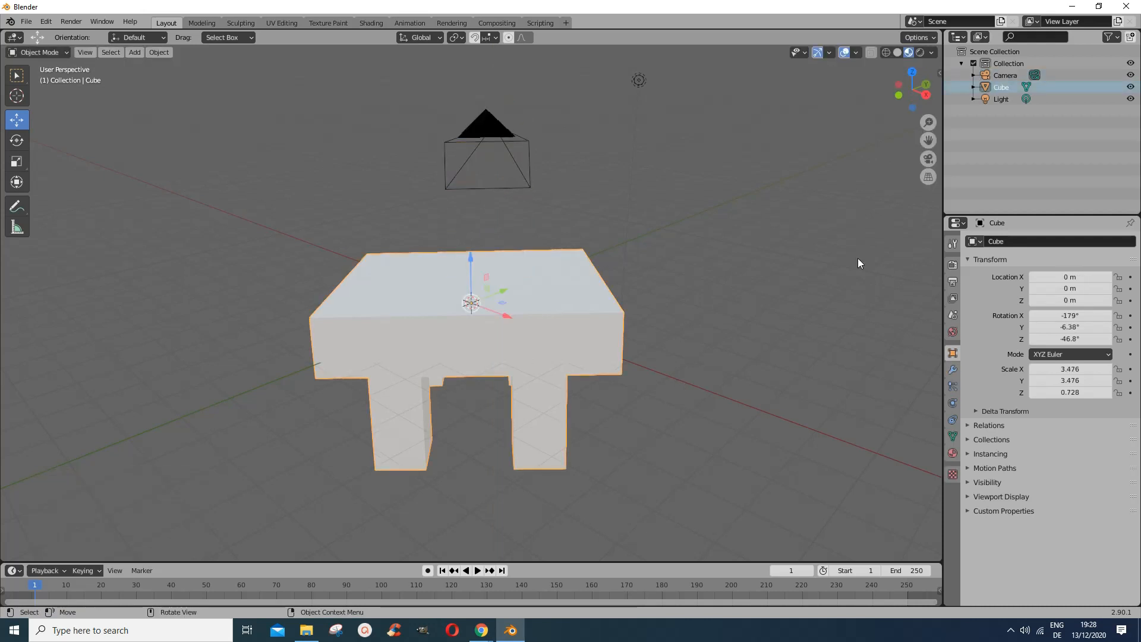
click(899, 52)
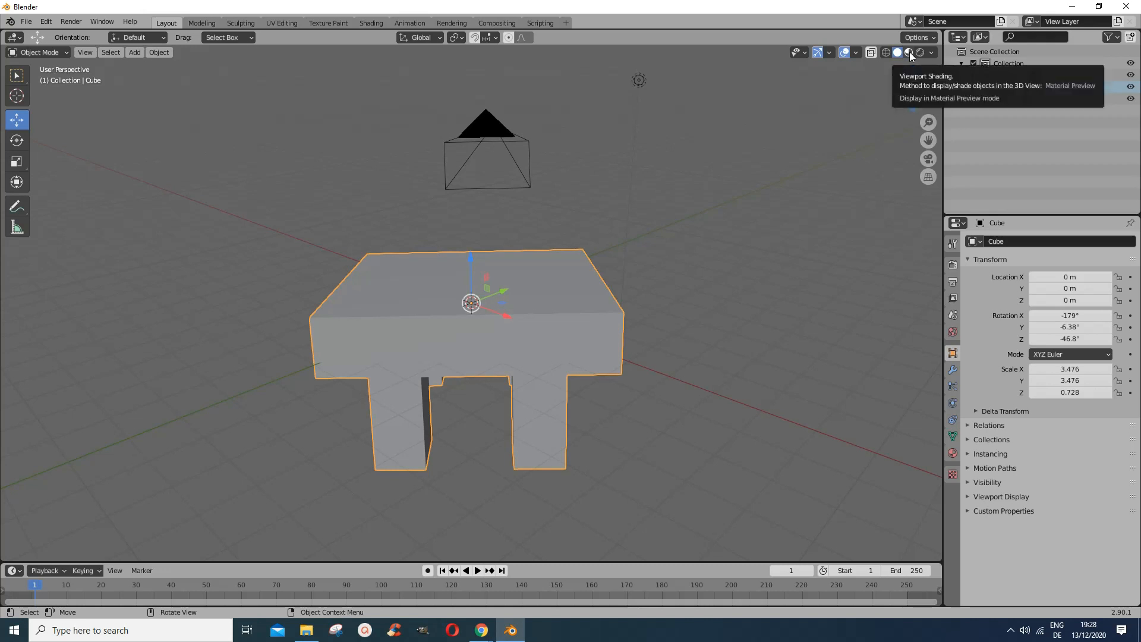
click(909, 52)
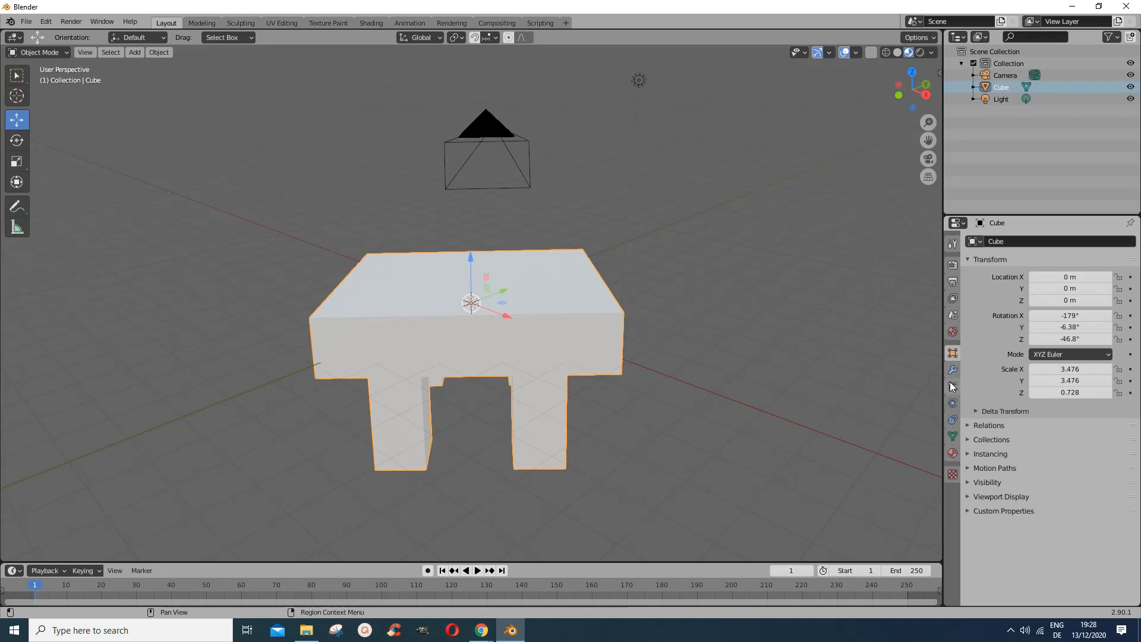
Assign a Checker Texture to the Base Color of the table's material
click(953, 454)
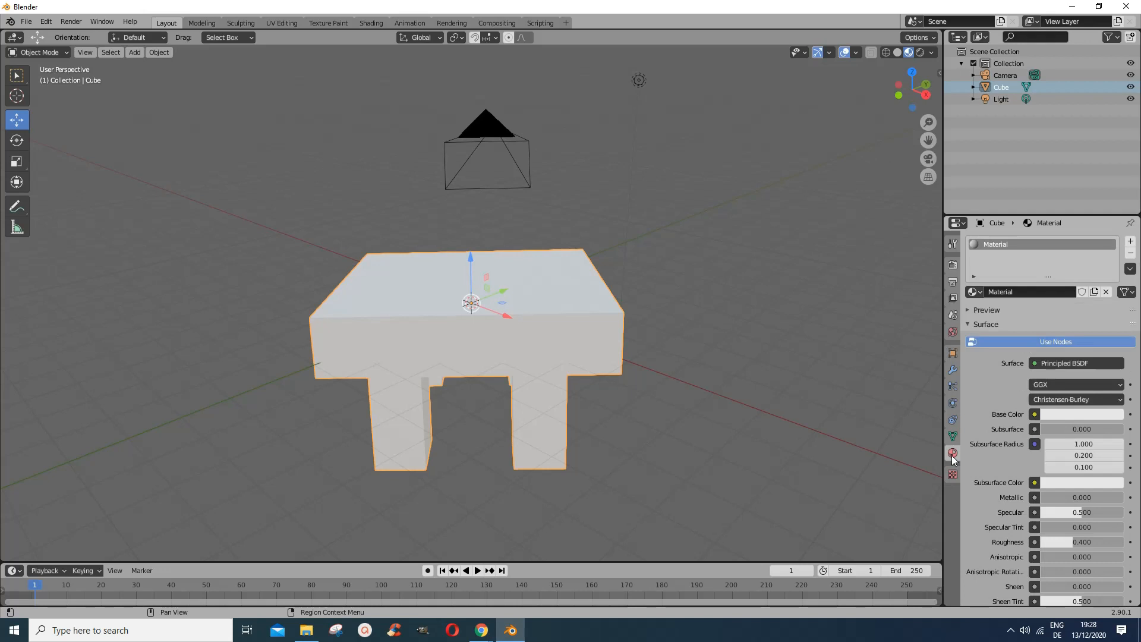
click(1035, 416)
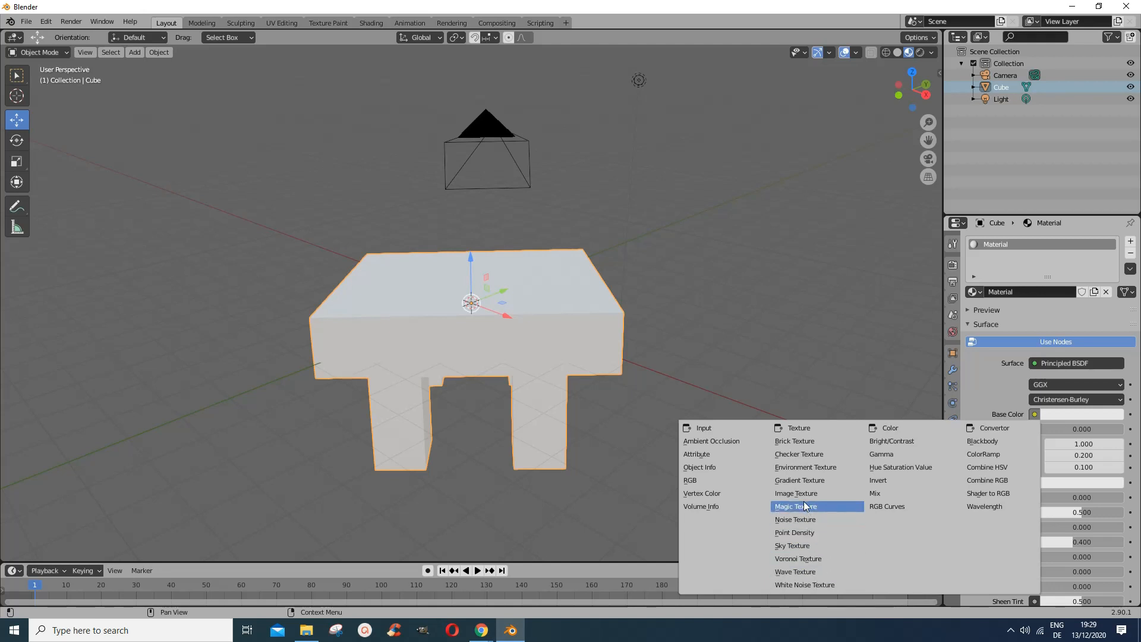
click(801, 454)
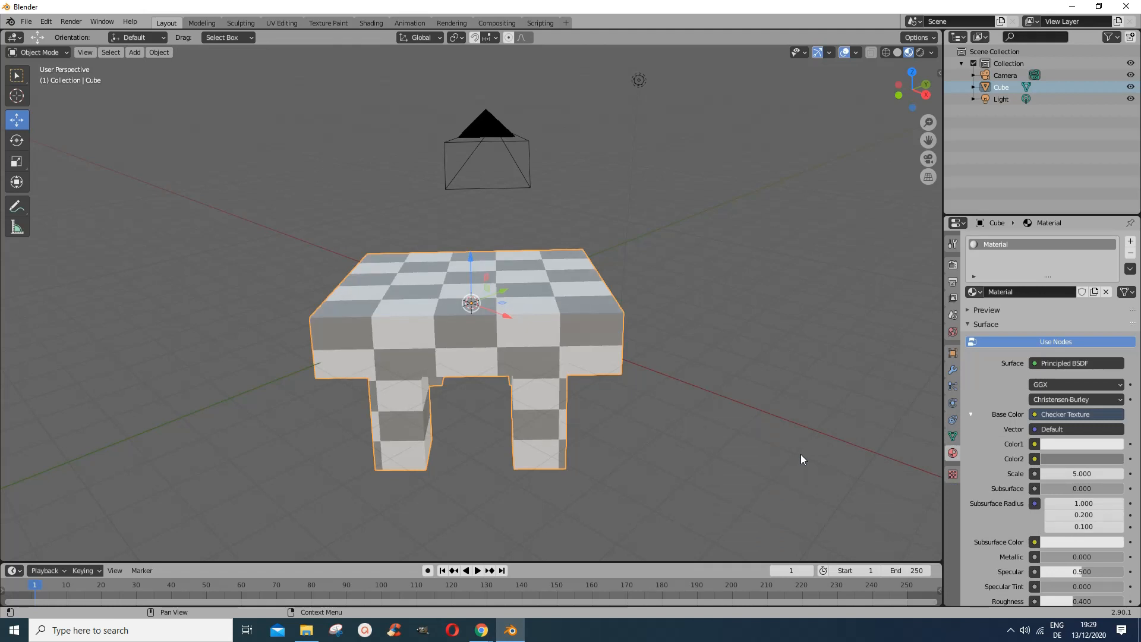